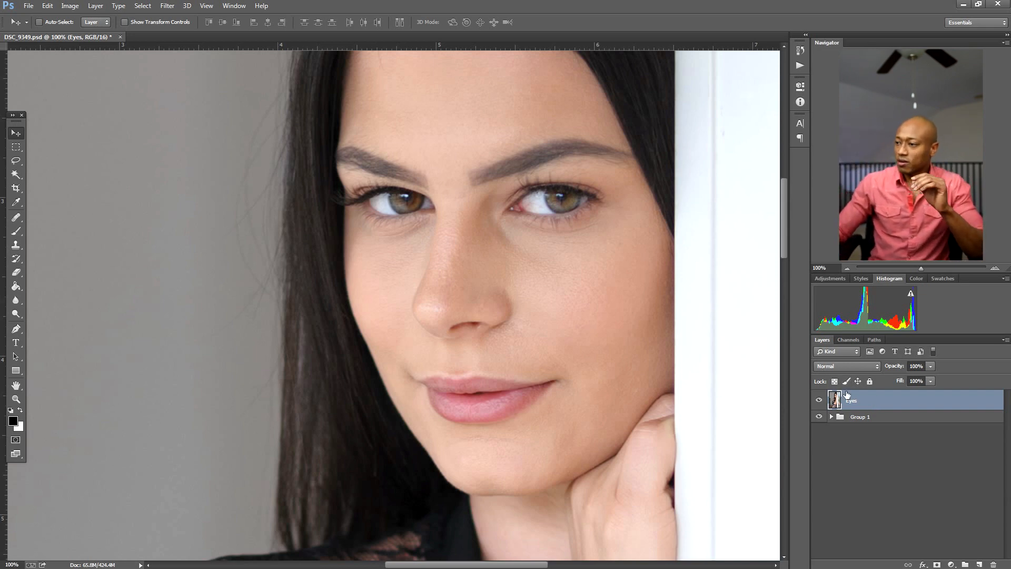
Step: Convert the Eyes layer to a smart object and open it in the Camera Raw Filter
right_click(885, 400)
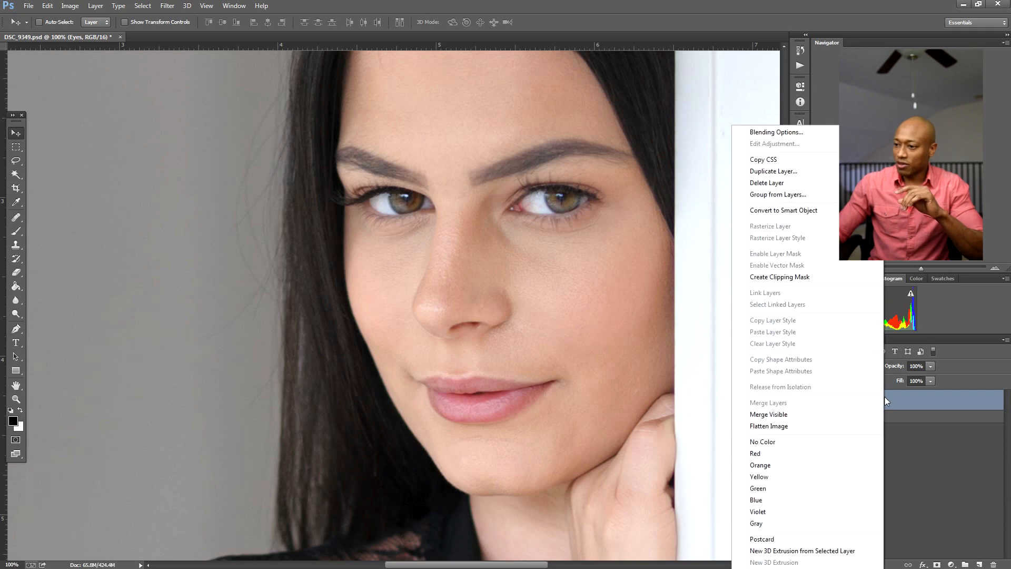
click(809, 212)
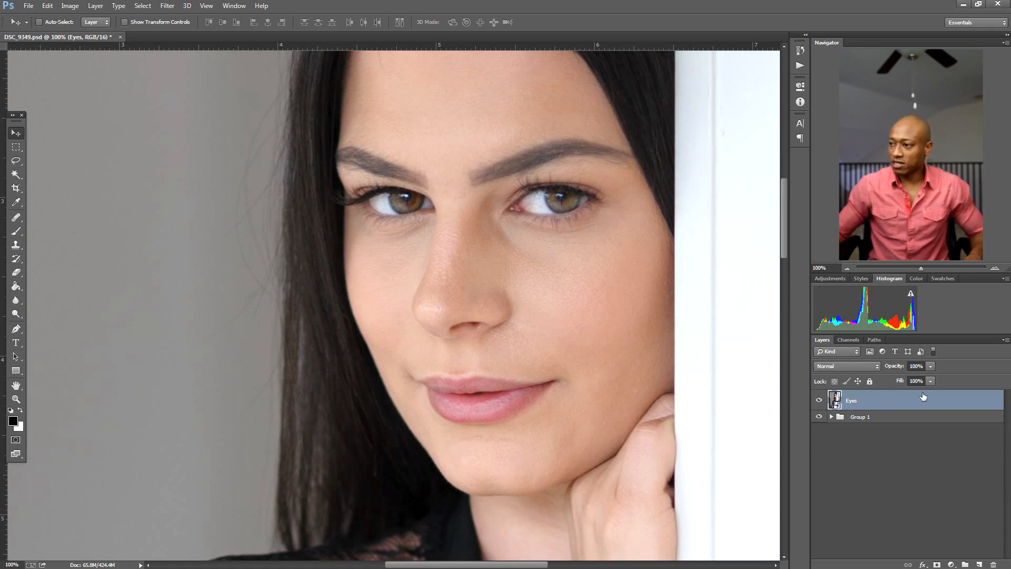
click(168, 6)
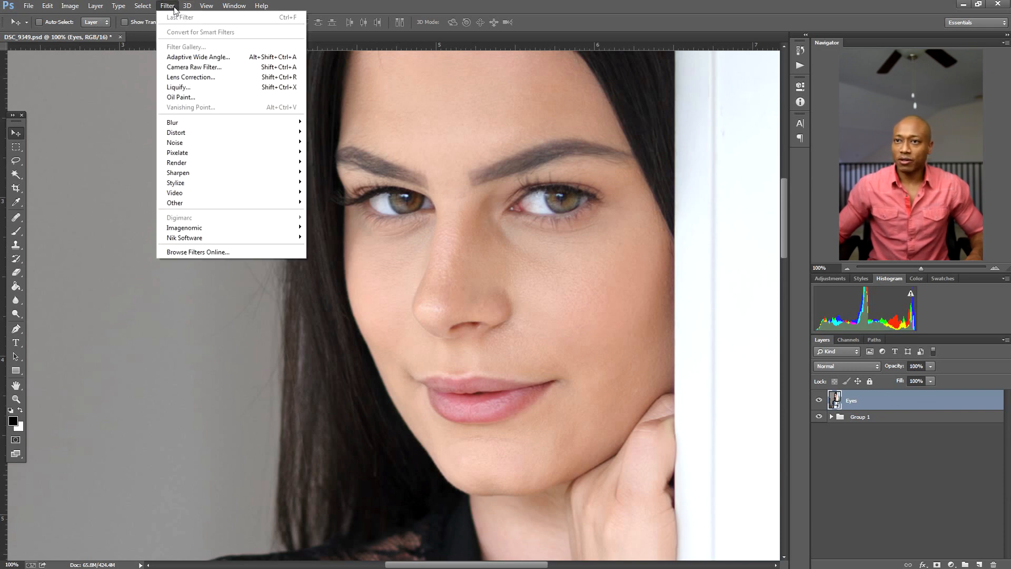
click(200, 69)
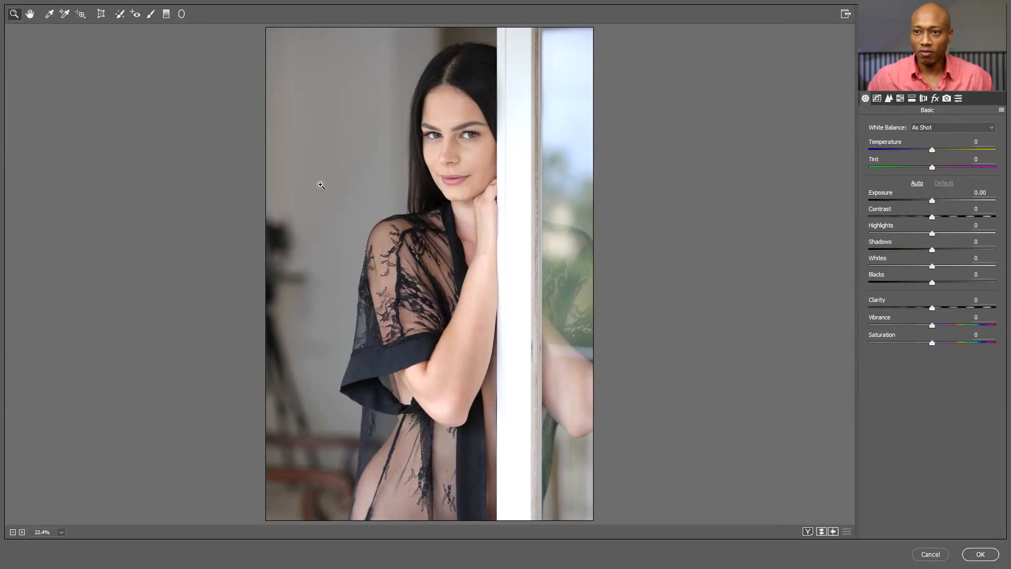
Step: Set up the Adjustment Brush with contrast 0, saturation -26 and highlights +21 for the whites of the eyes
click(153, 14)
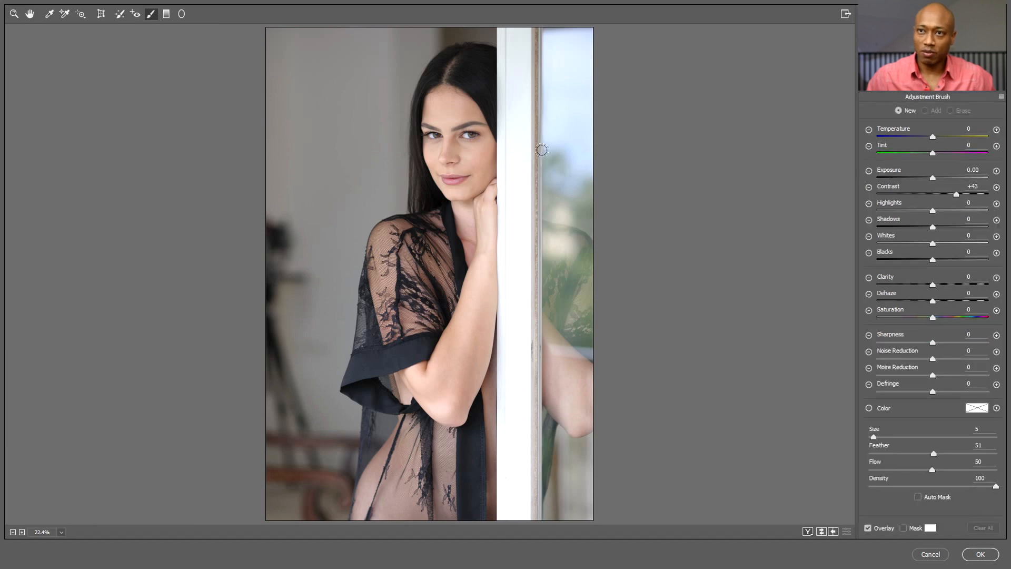
drag(407, 100, 497, 163)
drag(166, 271, 315, 198)
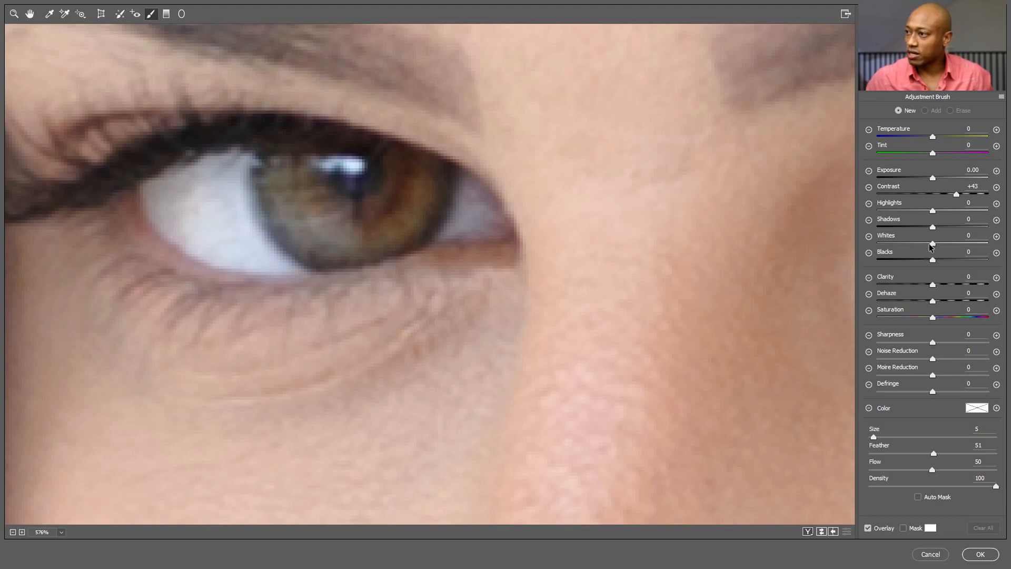
double_click(956, 195)
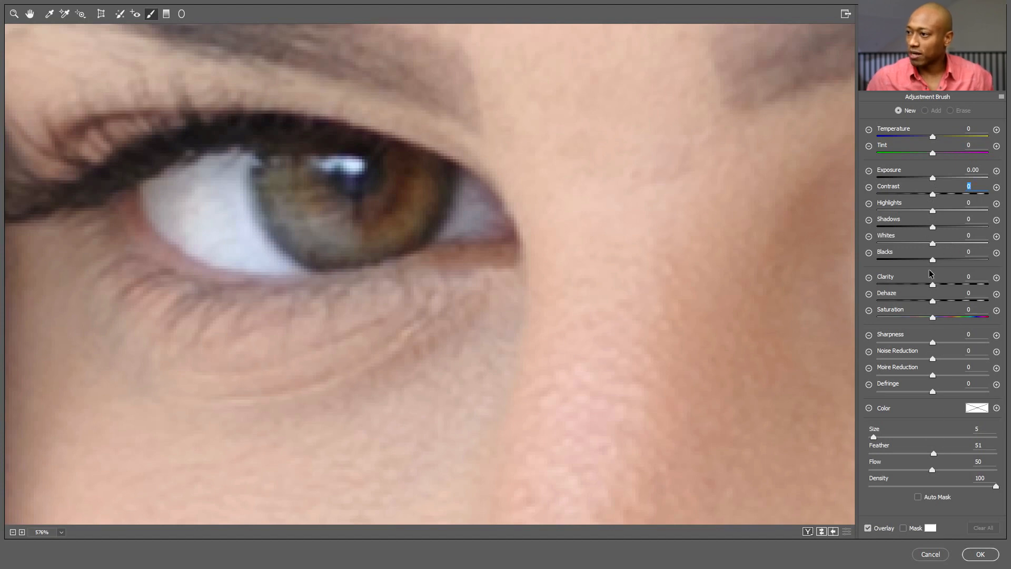
drag(933, 318, 918, 320)
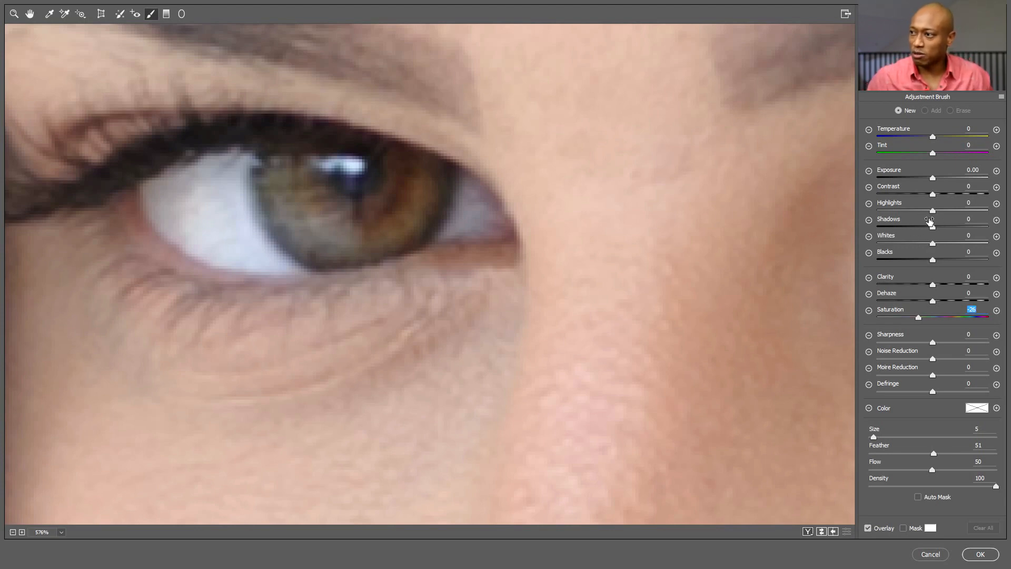
drag(932, 211, 944, 213)
Step: Paint the adjustment over the white of the left-hand eye on both sides of the iris with a small brush
right_click(180, 198)
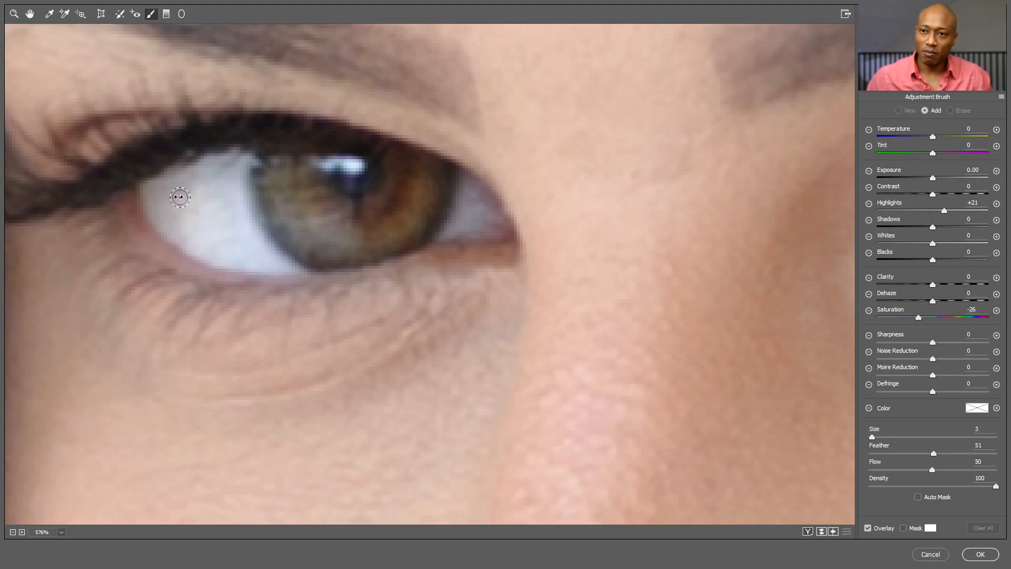
mouse_move(169, 187)
mouse_down()
mouse_move(174, 220)
mouse_move(173, 180)
mouse_move(186, 204)
mouse_move(167, 191)
mouse_move(222, 162)
mouse_move(234, 236)
mouse_move(256, 251)
mouse_move(198, 241)
mouse_move(169, 220)
mouse_move(162, 193)
mouse_move(192, 223)
mouse_move(182, 189)
mouse_move(185, 217)
mouse_move(205, 205)
mouse_move(208, 182)
mouse_move(221, 228)
mouse_move(219, 176)
mouse_move(241, 234)
mouse_move(233, 237)
mouse_move(151, 191)
mouse_move(193, 173)
mouse_move(188, 218)
mouse_move(176, 192)
mouse_move(218, 194)
mouse_move(226, 163)
mouse_move(226, 208)
mouse_move(241, 234)
mouse_up()
drag(408, 238, 291, 245)
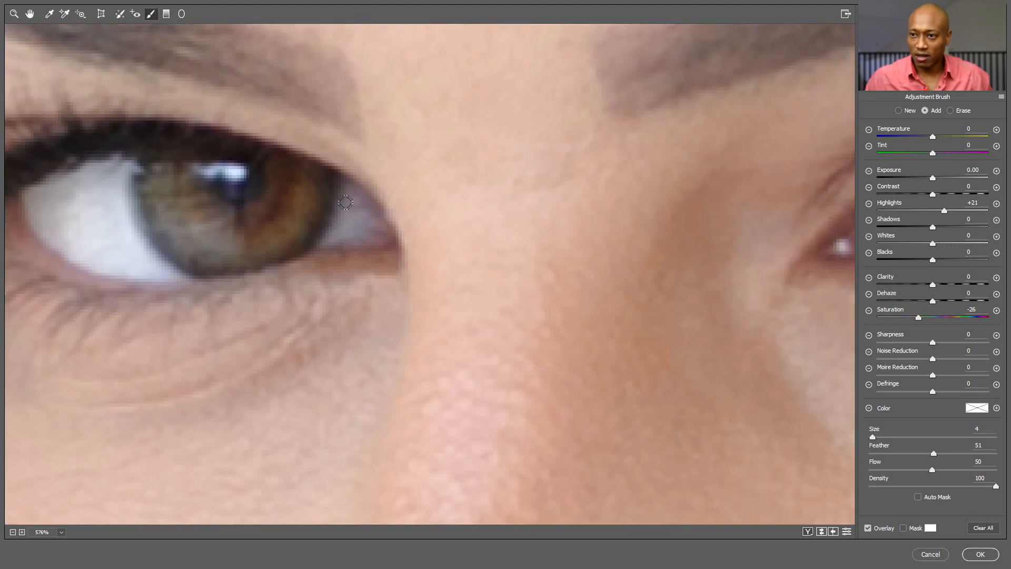
drag(634, 229, 144, 250)
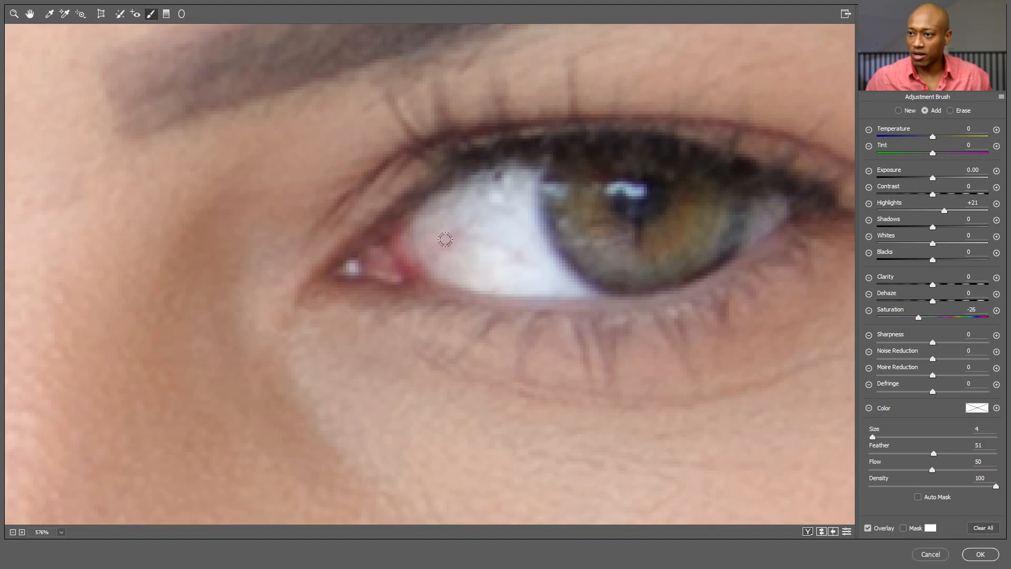
Step: Paint the same adjustment over the white of the right-hand eye, using brush size 3 for the narrow outer corner
drag(638, 232, 314, 232)
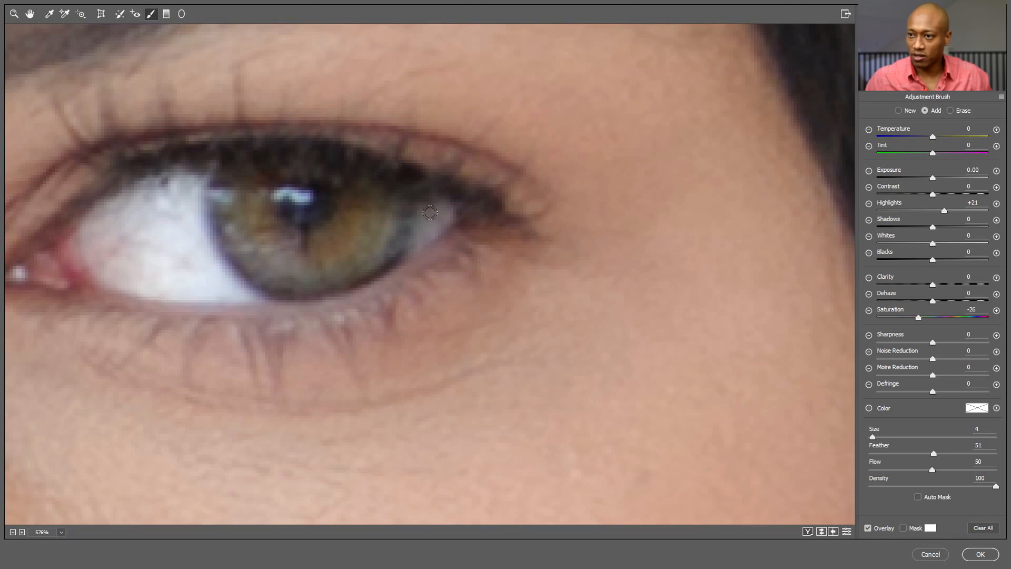
key(bracketleft)
key(bracketright)
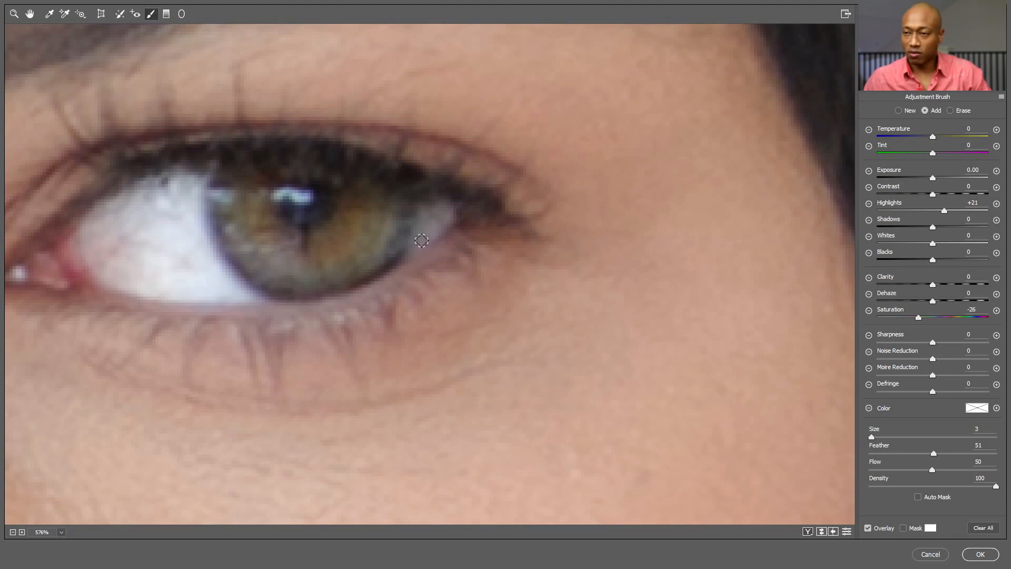
drag(191, 260, 338, 237)
drag(82, 238, 476, 228)
drag(153, 227, 402, 225)
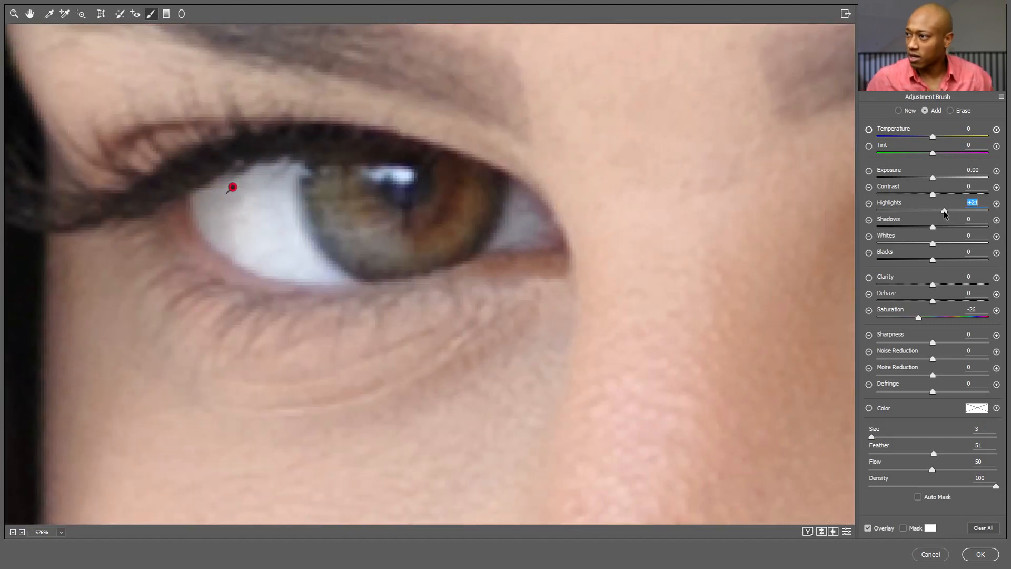
click(944, 211)
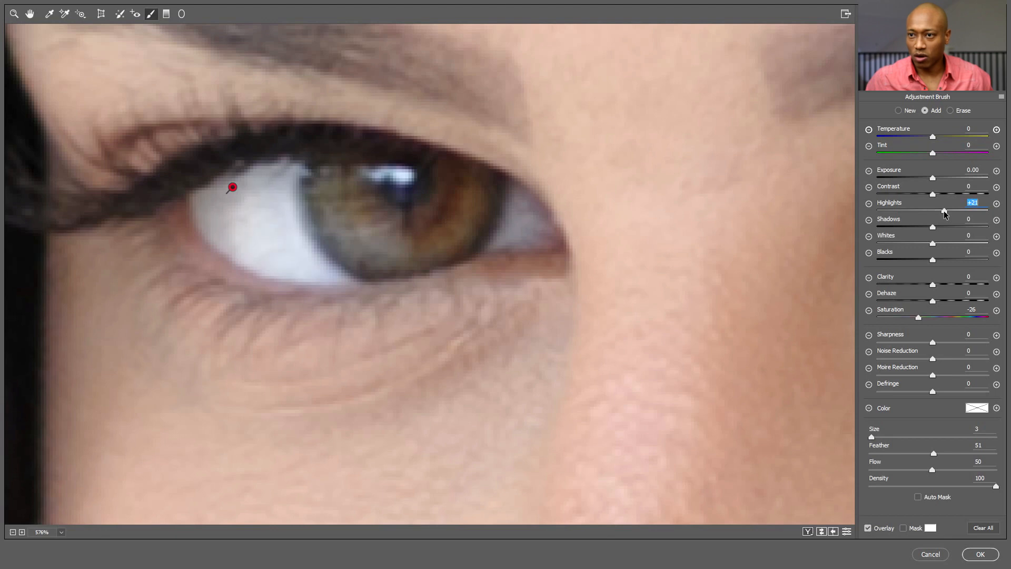
double_click(944, 211)
click(944, 211)
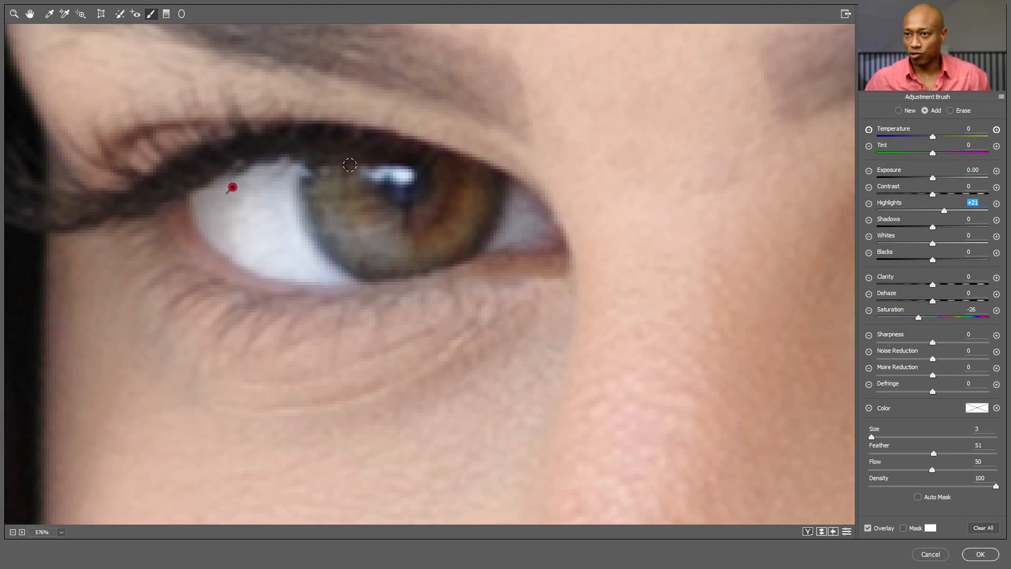
Step: Start a new brush adjustment and paint it over the iris of the left-hand eye with brush size 5
key(space)
drag(451, 213, 274, 241)
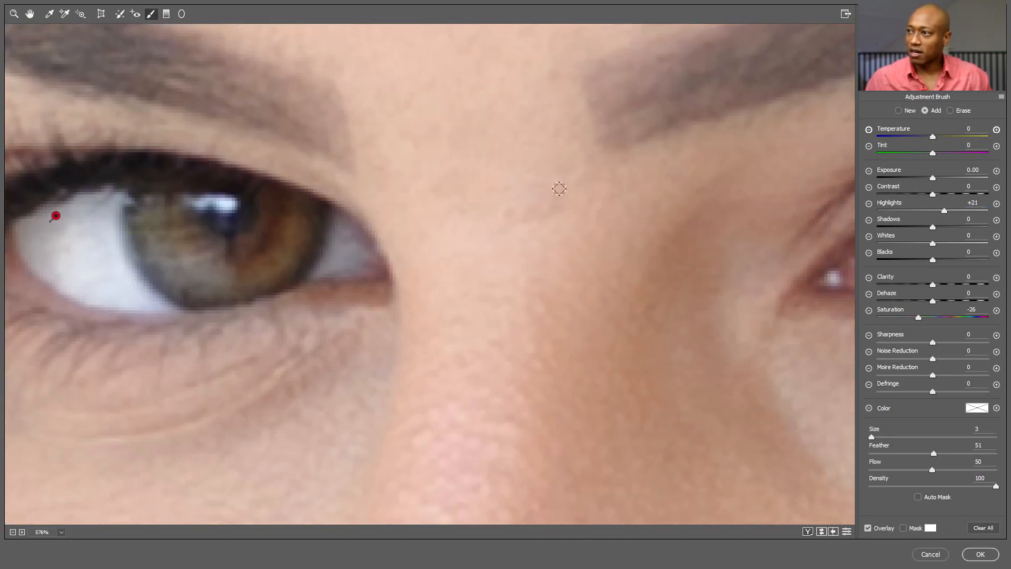
click(898, 110)
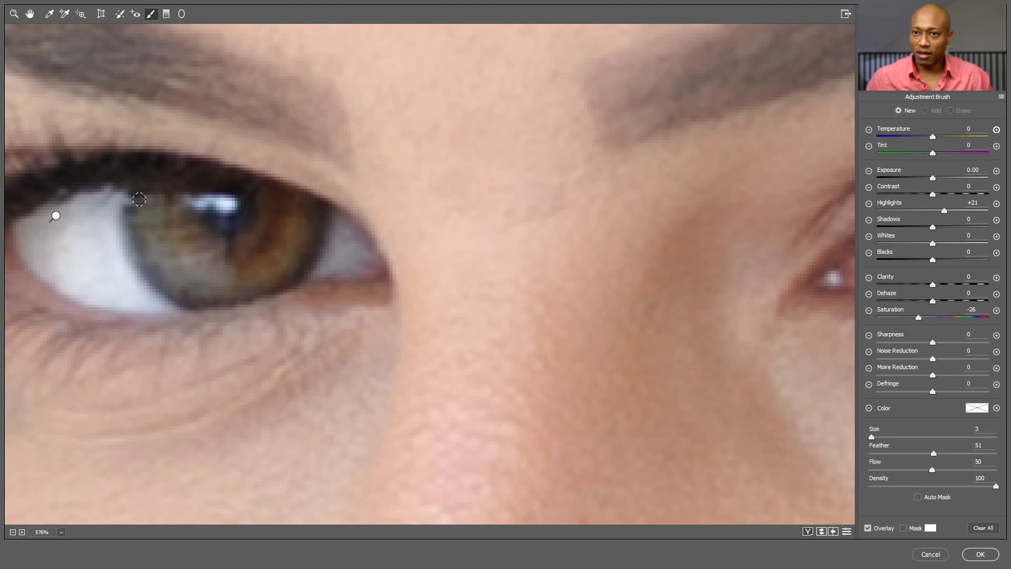
mouse_move(159, 202)
mouse_down()
mouse_move(145, 225)
mouse_move(166, 259)
mouse_move(216, 265)
mouse_up()
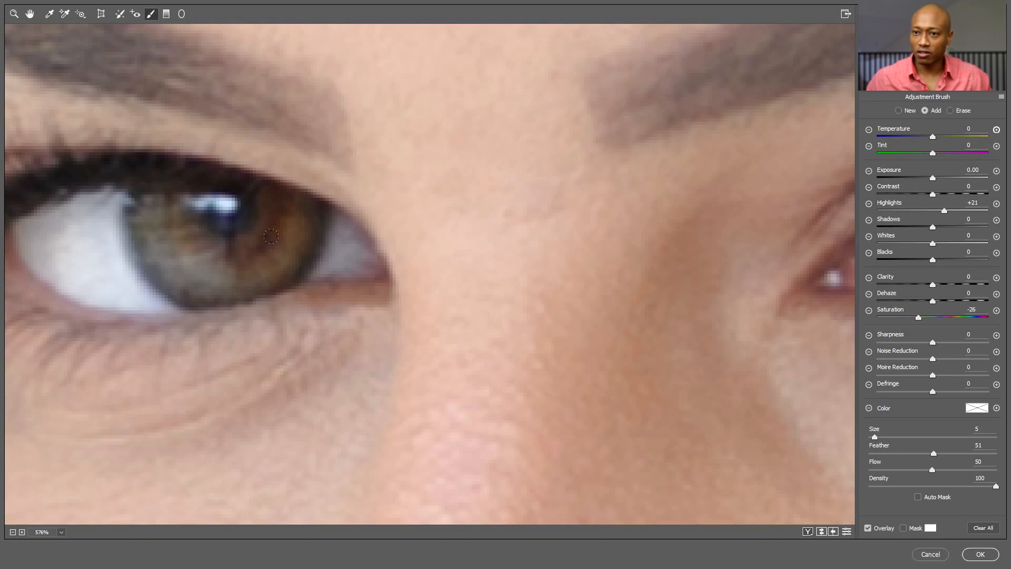
mouse_move(264, 194)
mouse_down()
mouse_move(247, 237)
mouse_move(199, 238)
mouse_move(161, 224)
mouse_move(150, 169)
mouse_up()
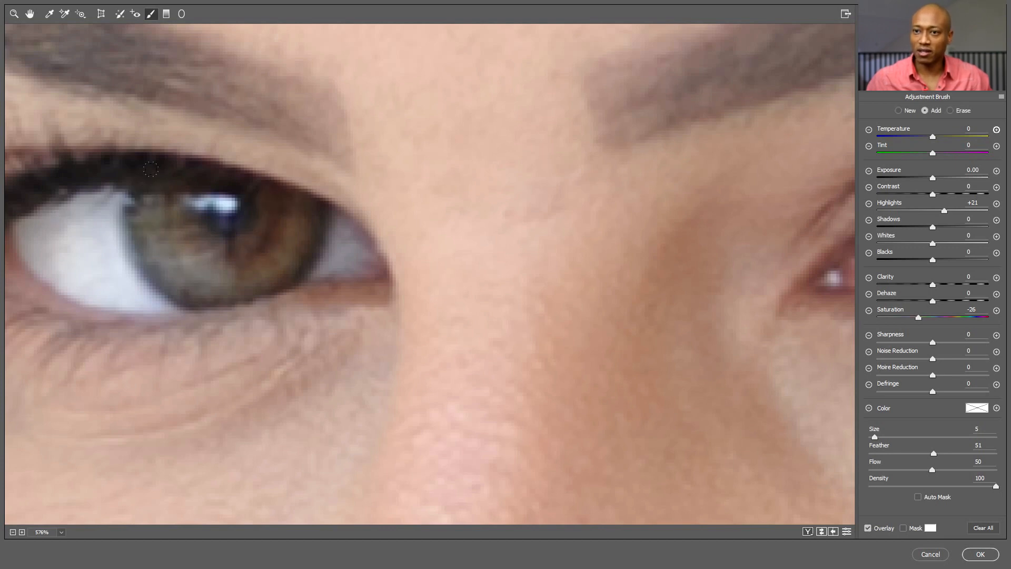
Step: Paint the iris of the right-hand eye into the same adjustment with brush size 5 and flow 60
drag(500, 236, 160, 244)
drag(456, 250, 145, 271)
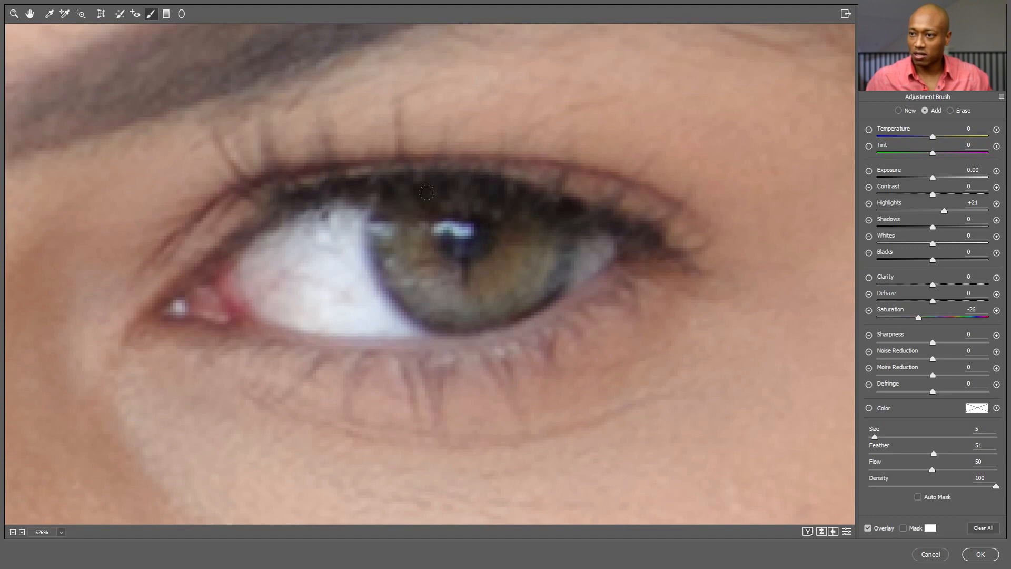
key(6)
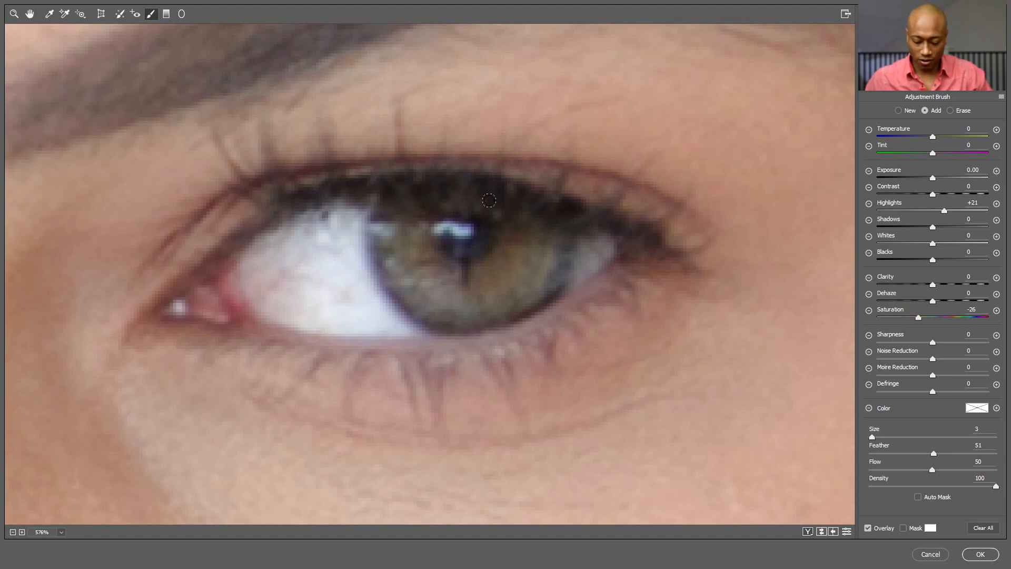
key(bracketright)
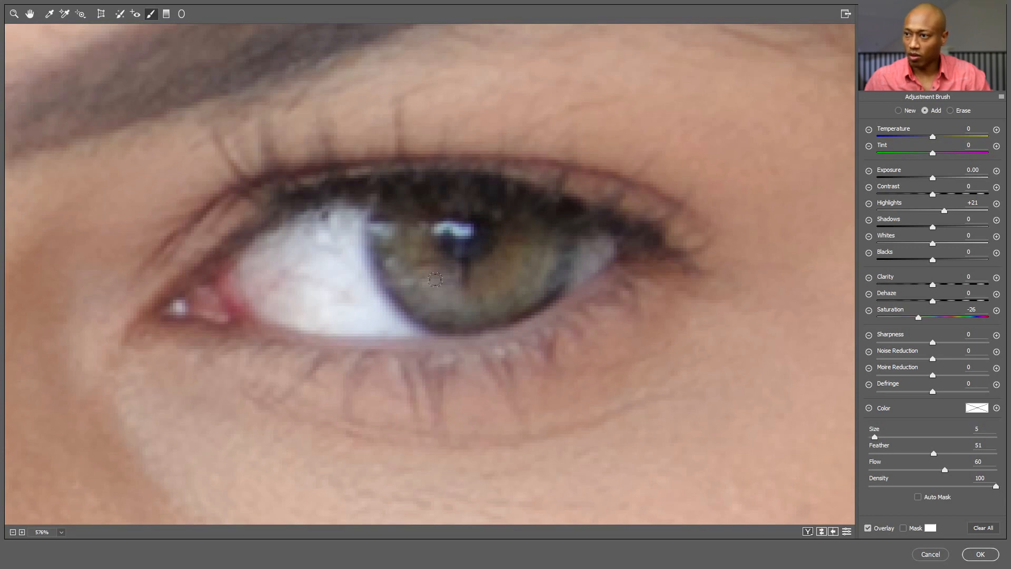
Step: Set the iris adjustment's saturation to +74
drag(288, 256, 649, 248)
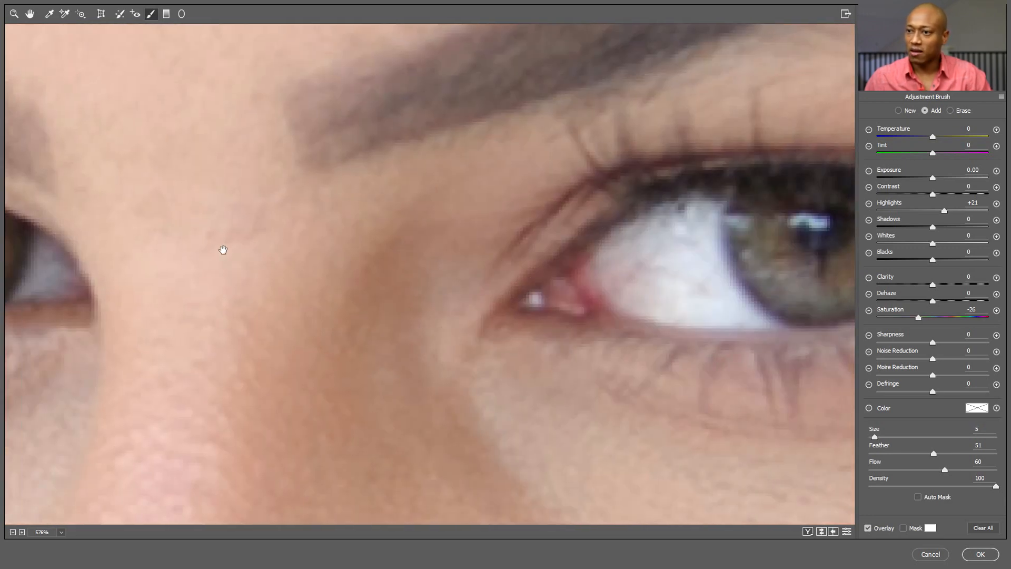
drag(221, 248, 574, 235)
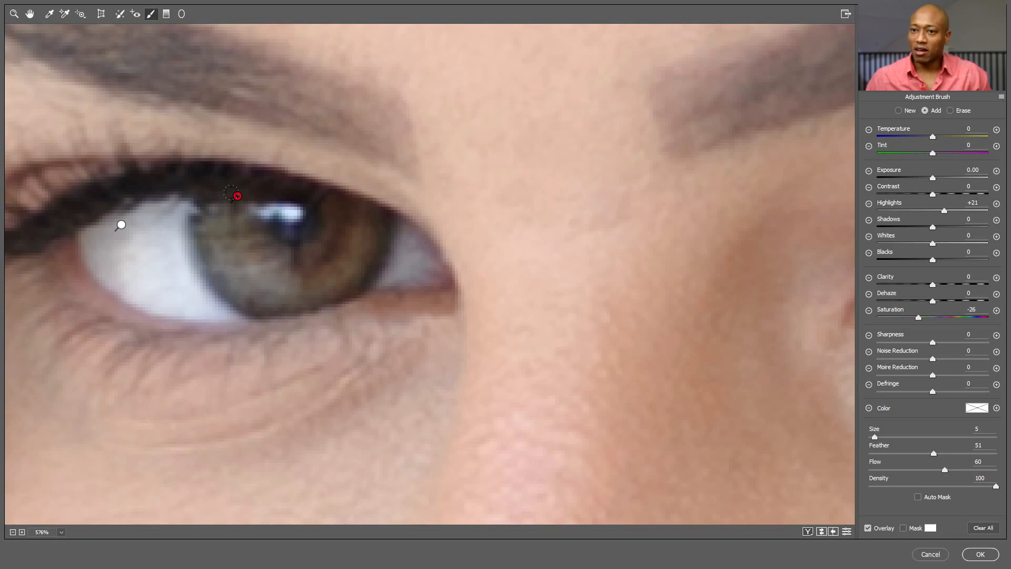
click(918, 318)
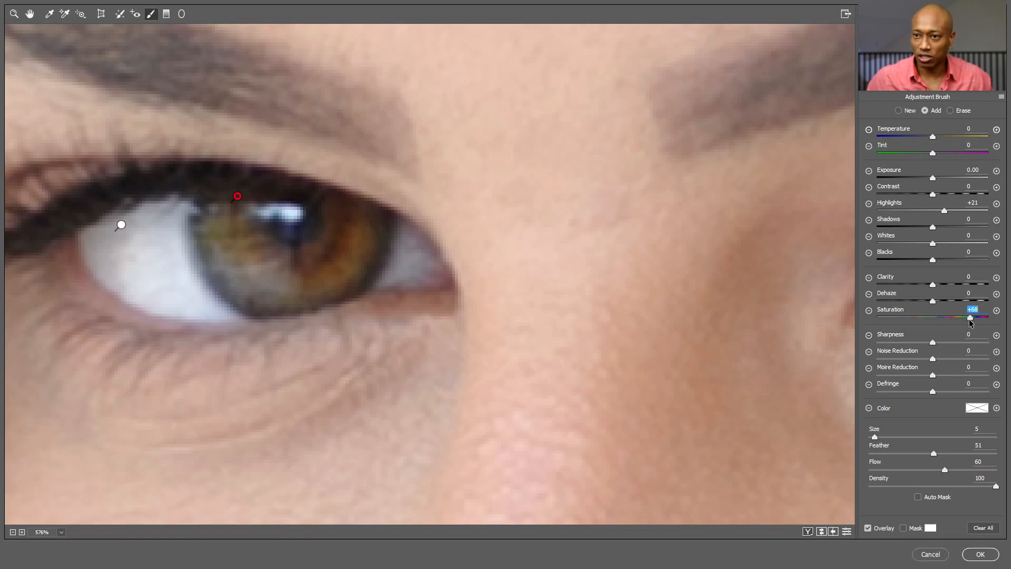
drag(969, 318, 970, 317)
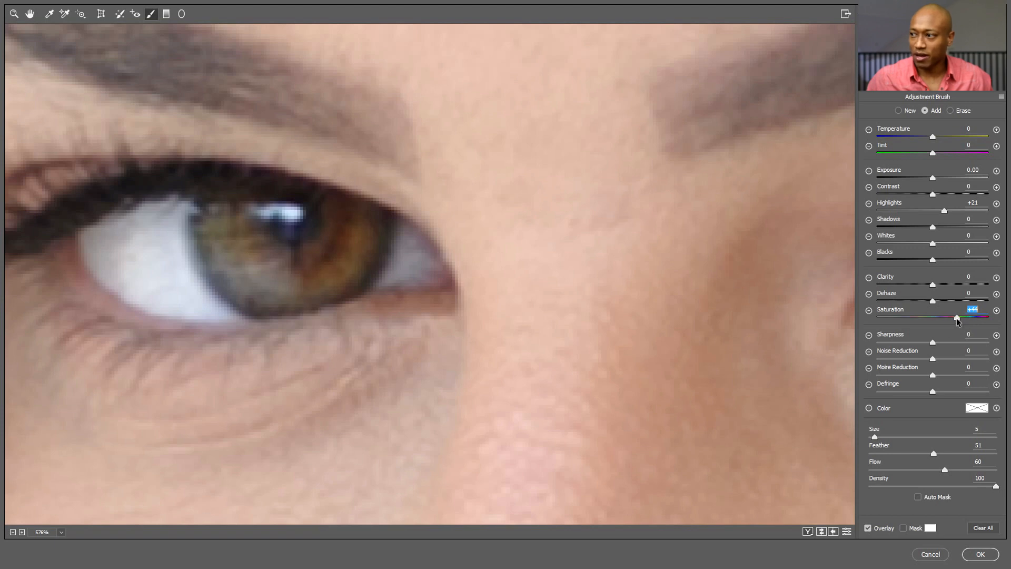
drag(964, 322, 973, 322)
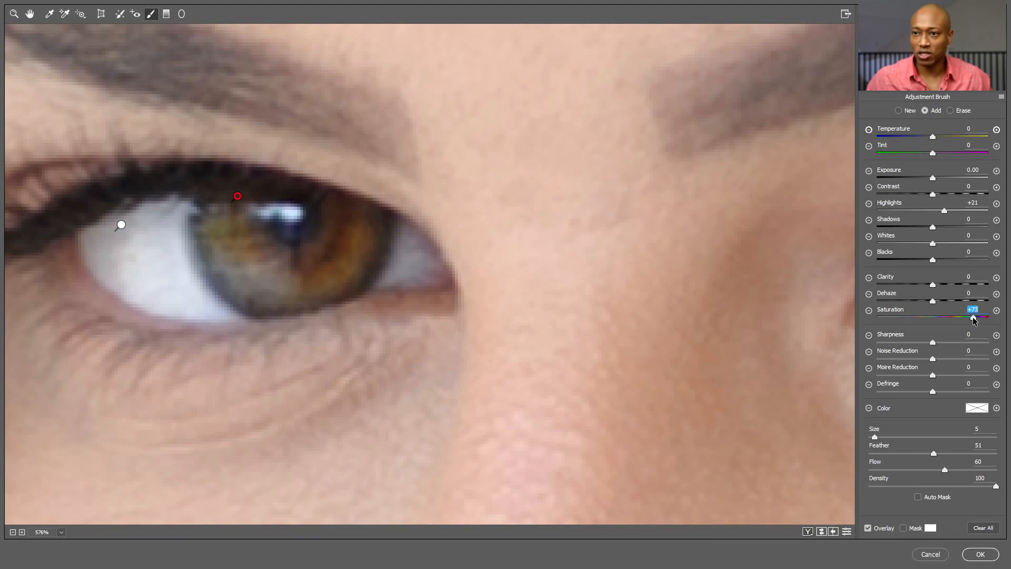
drag(973, 317, 973, 317)
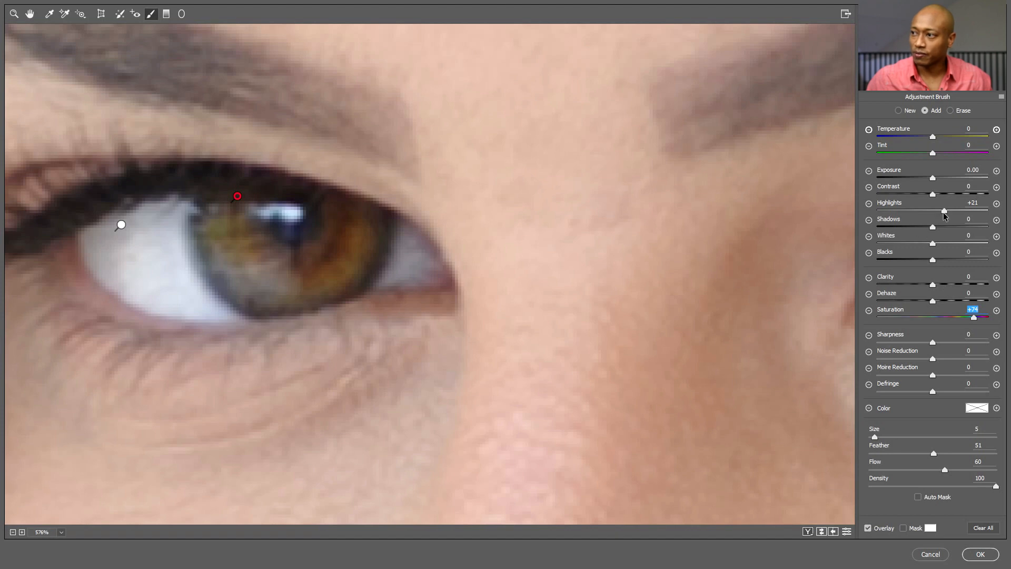
Step: Set the iris adjustment's highlights to +92
drag(943, 210, 974, 206)
key(ctrl+minus)
key(ctrl+minus)
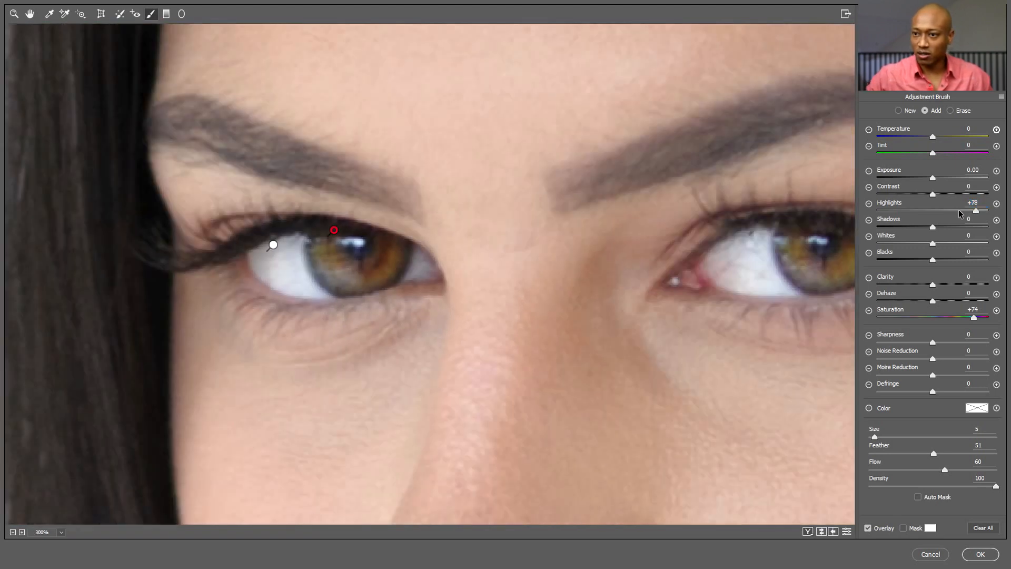
mouse_move(974, 211)
mouse_down()
mouse_move(988, 209)
mouse_move(964, 211)
mouse_move(984, 210)
mouse_up()
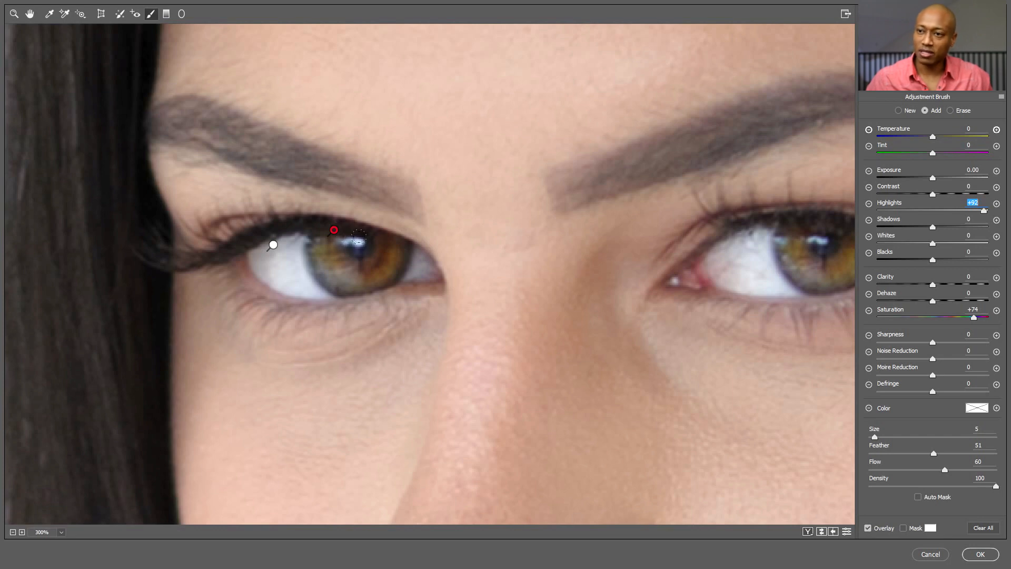
Step: Start a new brush adjustment with brush size 3 and paint it along the outer rim of the left-hand eye's iris
drag(278, 203, 424, 309)
drag(536, 281, 502, 260)
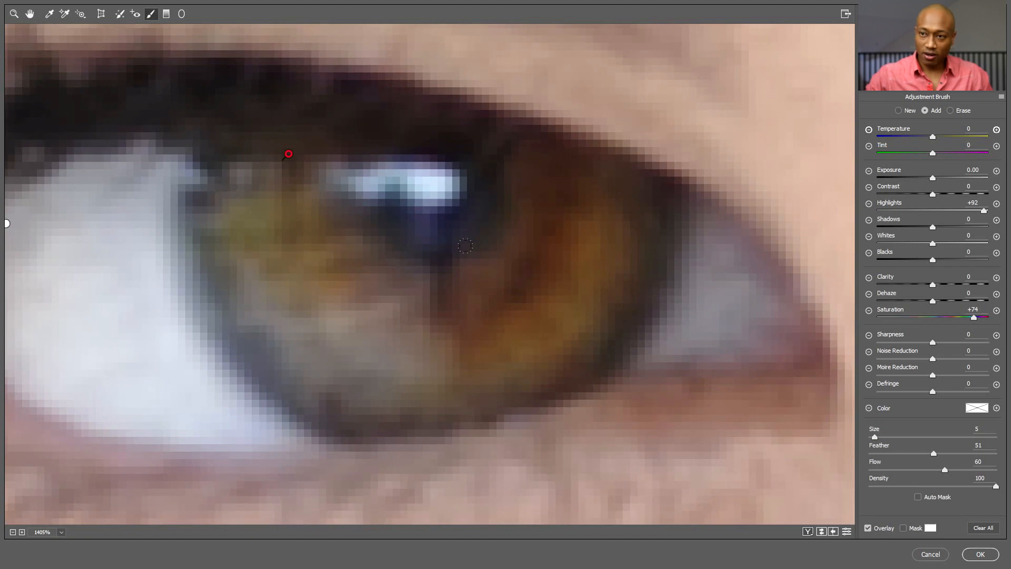
key(ctrl+minus)
key(ctrl+minus)
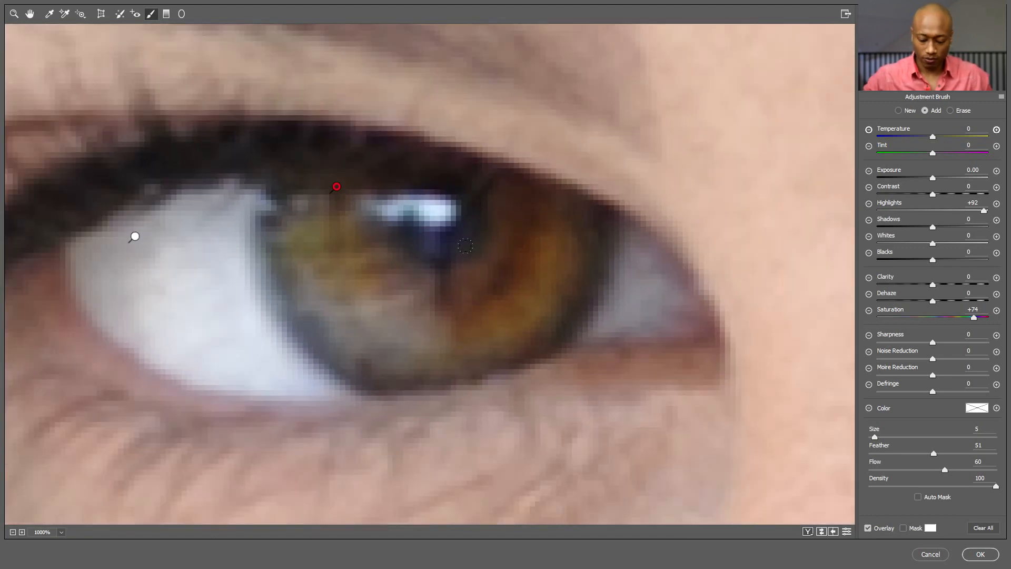
key(ctrl+minus)
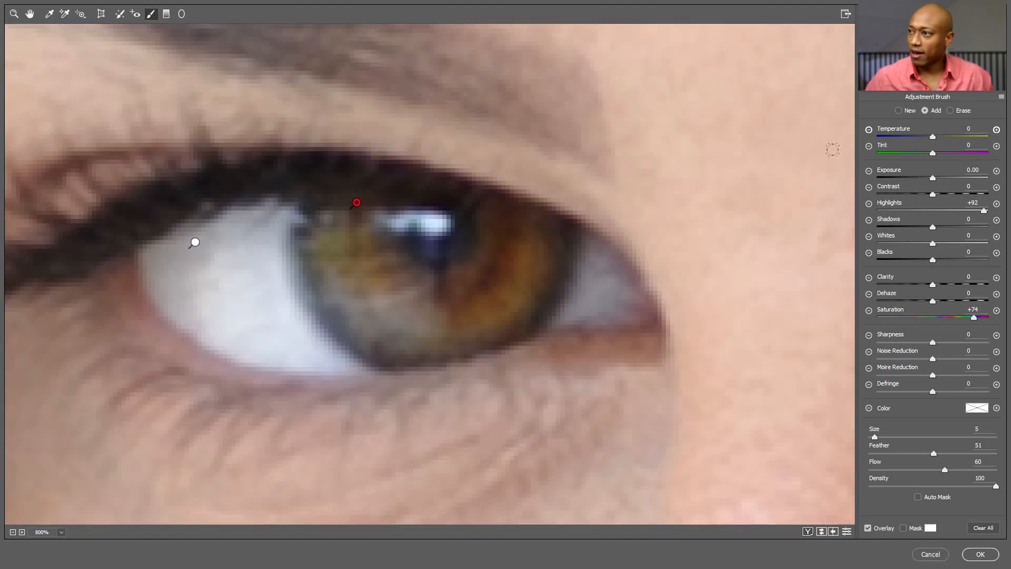
click(899, 111)
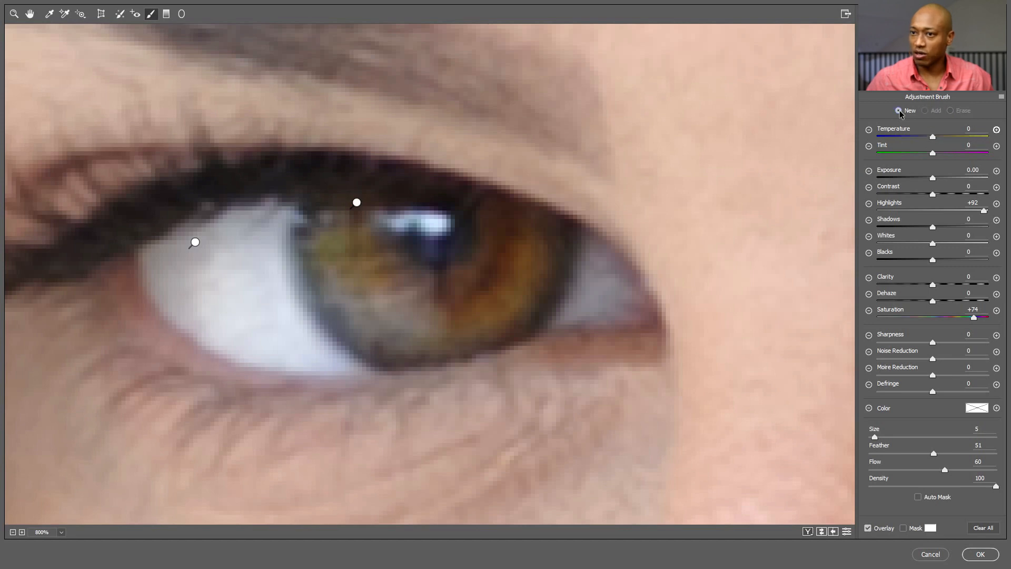
key(bracketleft)
key(bracketleft)
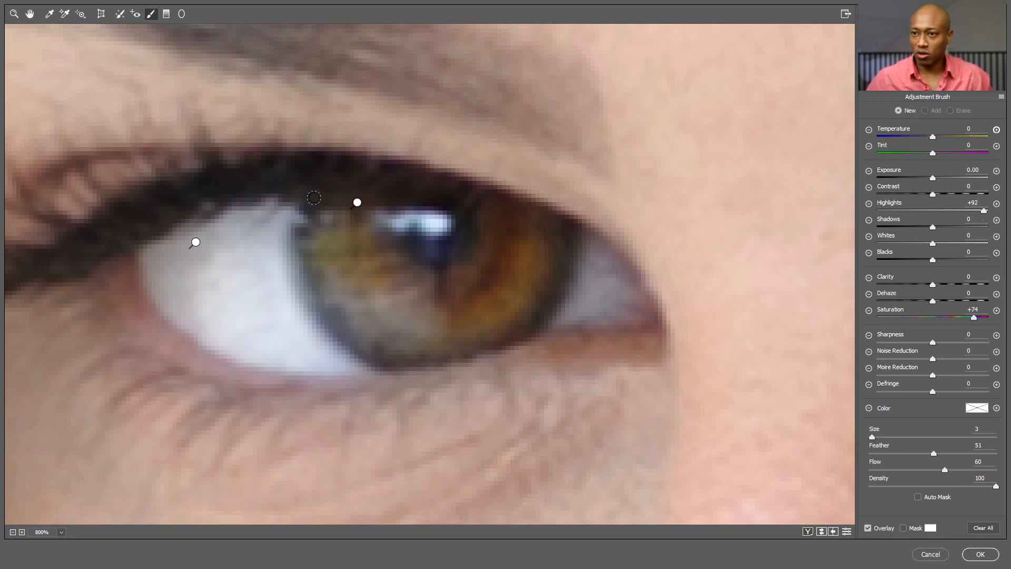
mouse_move(309, 192)
mouse_down()
mouse_move(305, 291)
mouse_move(329, 323)
mouse_move(386, 352)
mouse_move(460, 348)
mouse_move(524, 330)
mouse_move(560, 269)
mouse_move(557, 224)
mouse_move(561, 258)
mouse_up()
Step: Paint the outer rim of the right-hand eye's iris into the same adjustment with brush size 3
drag(842, 278, 84, 296)
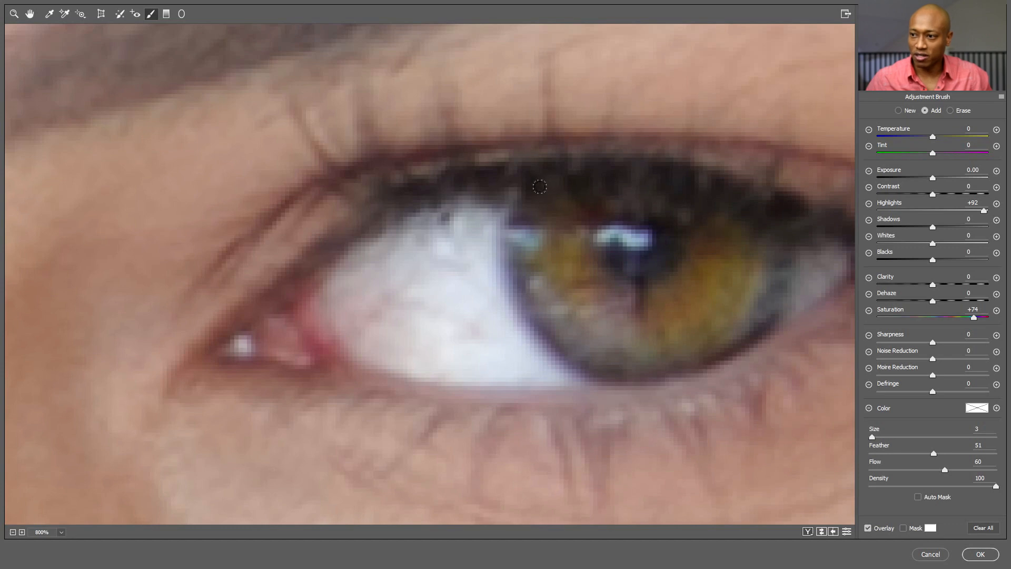
mouse_move(518, 216)
mouse_down()
mouse_move(516, 279)
mouse_move(532, 319)
mouse_move(561, 352)
mouse_move(607, 366)
mouse_move(725, 345)
mouse_move(782, 282)
mouse_move(443, 282)
mouse_up()
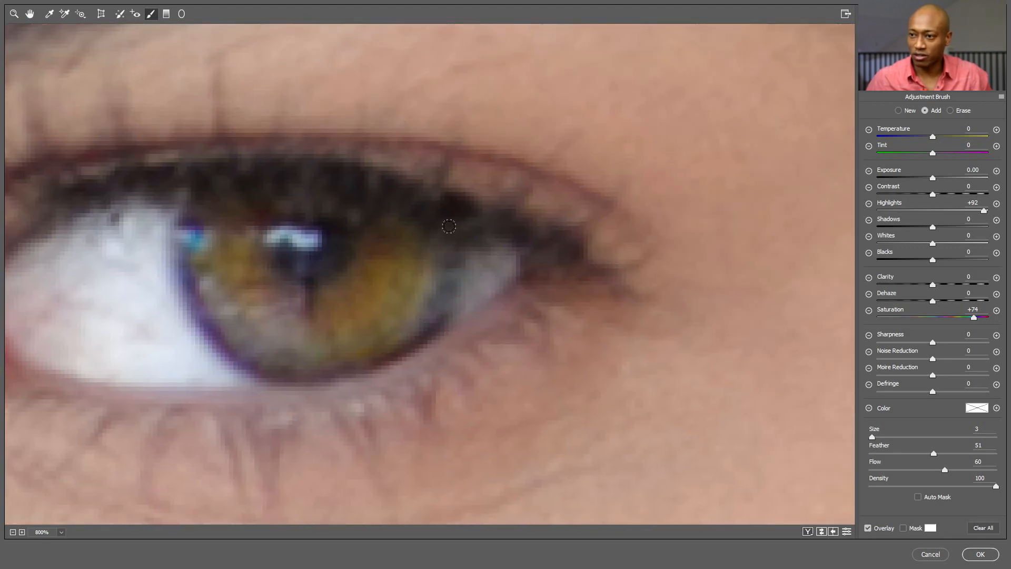
drag(267, 292, 480, 272)
Step: Reset the iris-rim adjustment's saturation and highlights to 0 and set its contrast to +58
drag(216, 250, 468, 233)
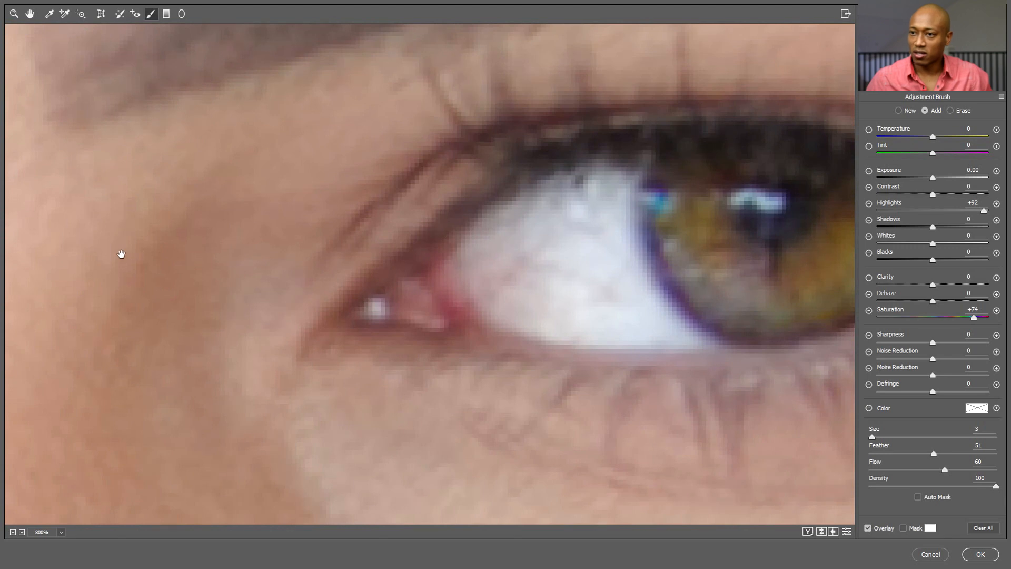
drag(139, 251, 516, 247)
drag(223, 248, 510, 244)
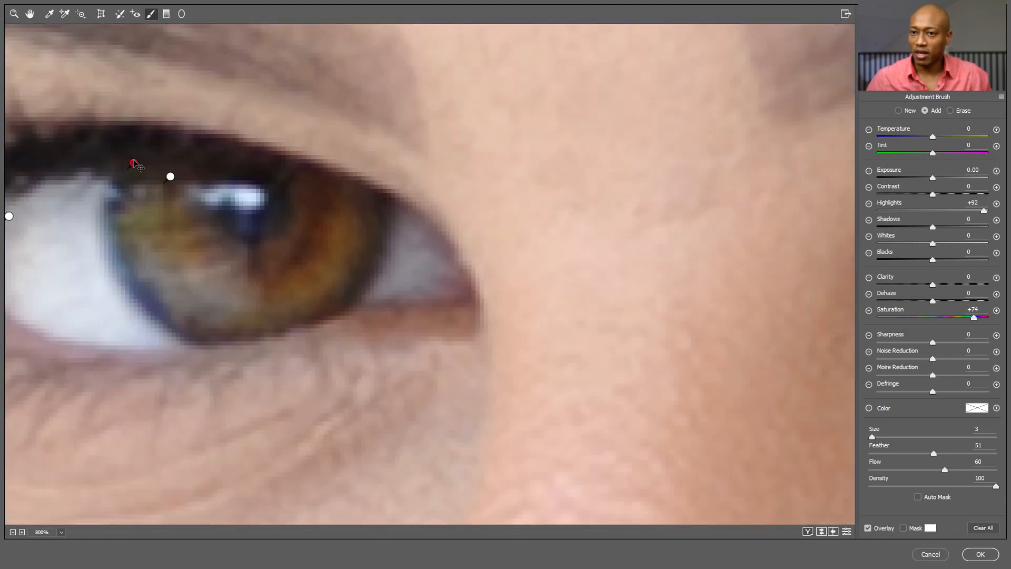
drag(137, 166, 211, 172)
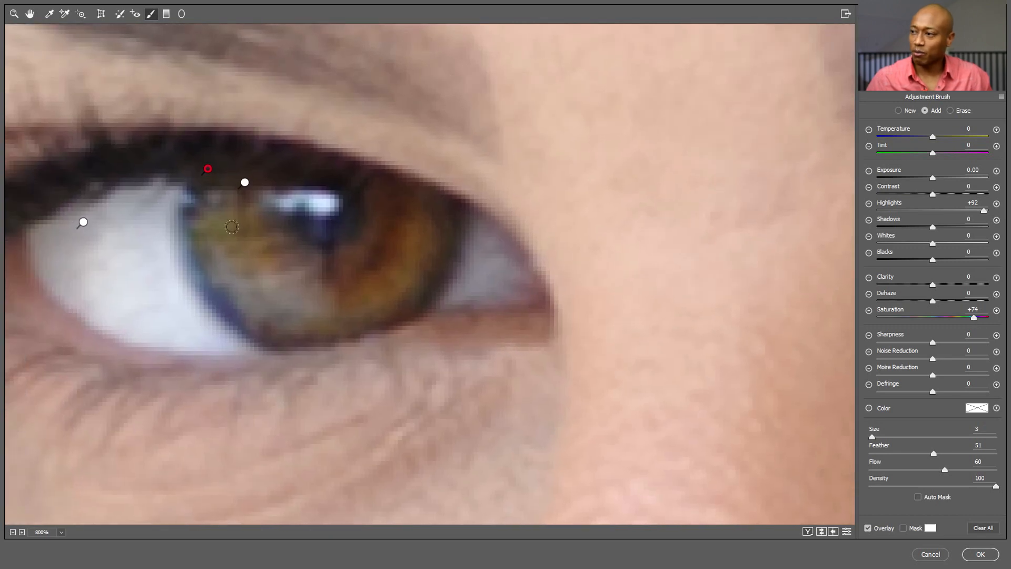
double_click(974, 318)
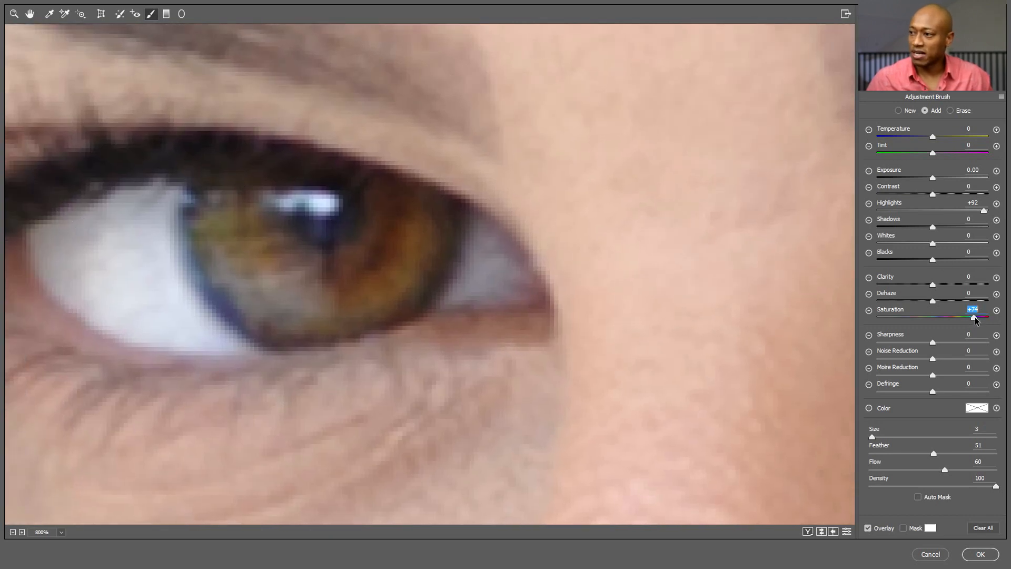
double_click(984, 211)
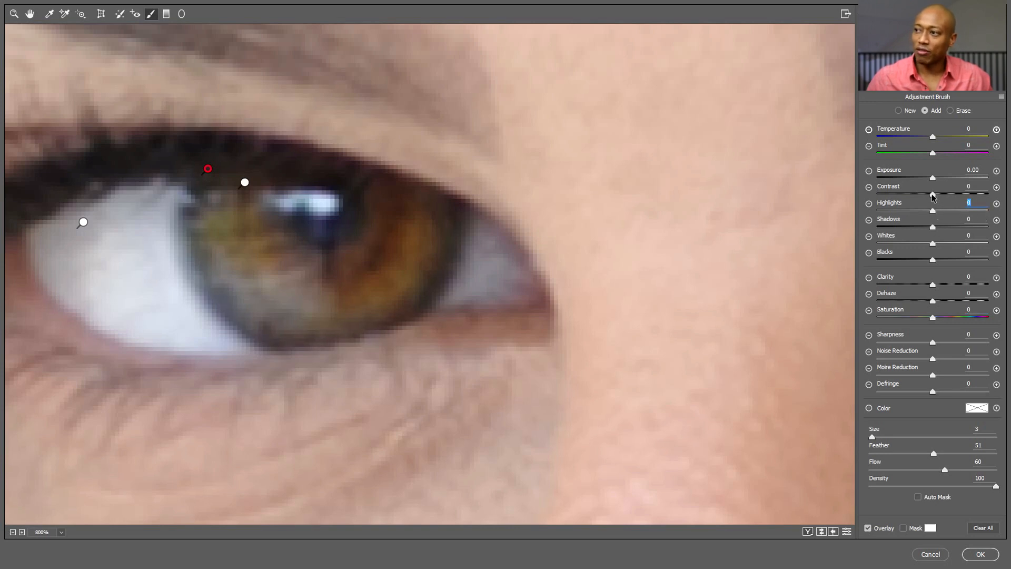
drag(932, 196, 965, 196)
double_click(964, 194)
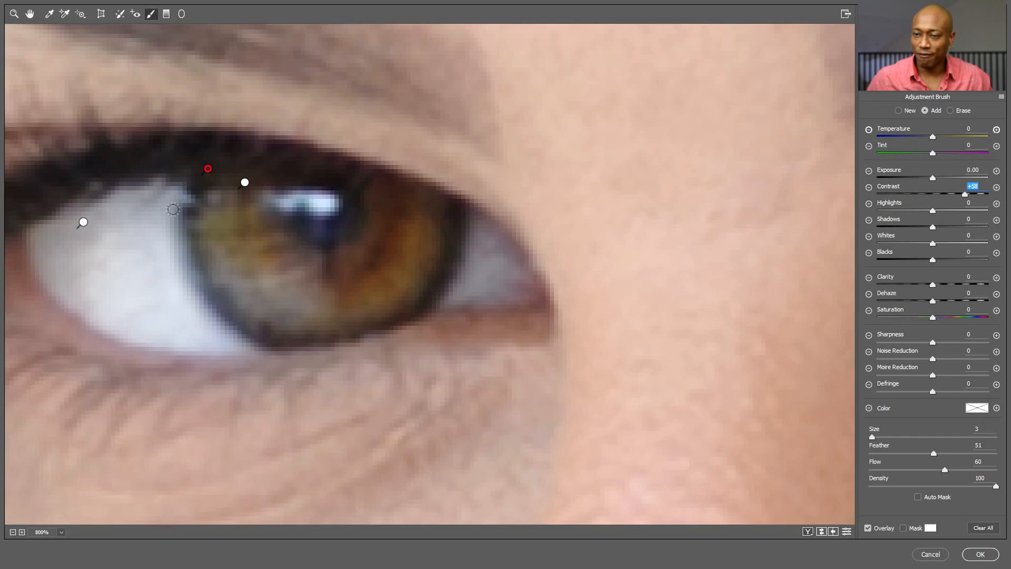
Step: Select the earlier iris adjustment and set its sharpness to +14
click(246, 182)
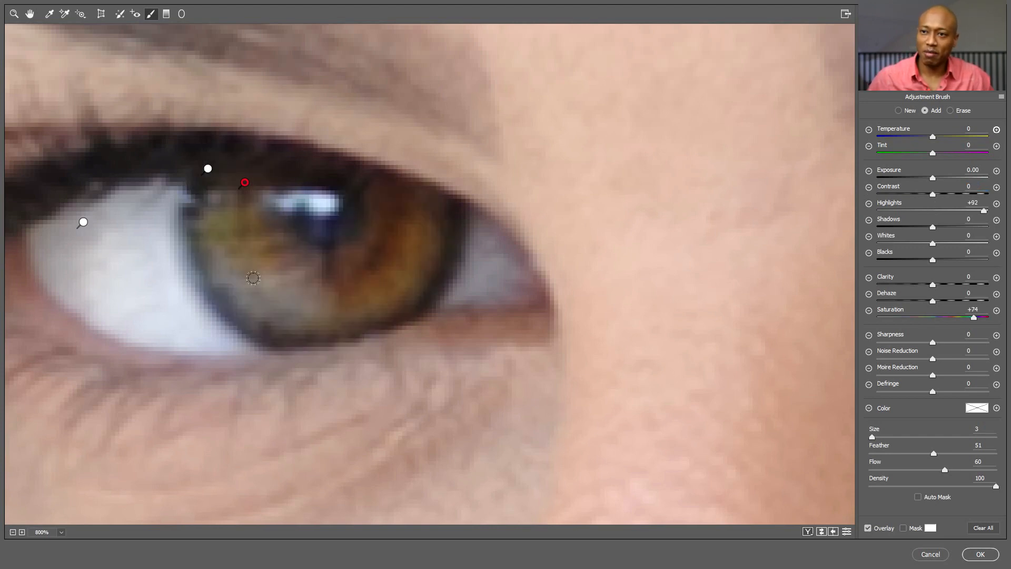
drag(473, 255, 471, 191)
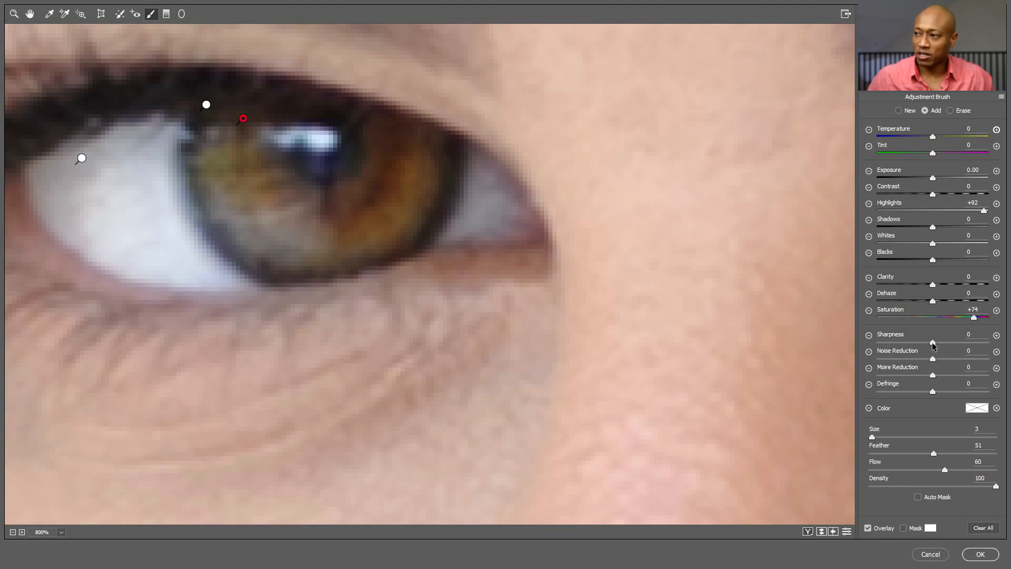
drag(932, 343, 940, 343)
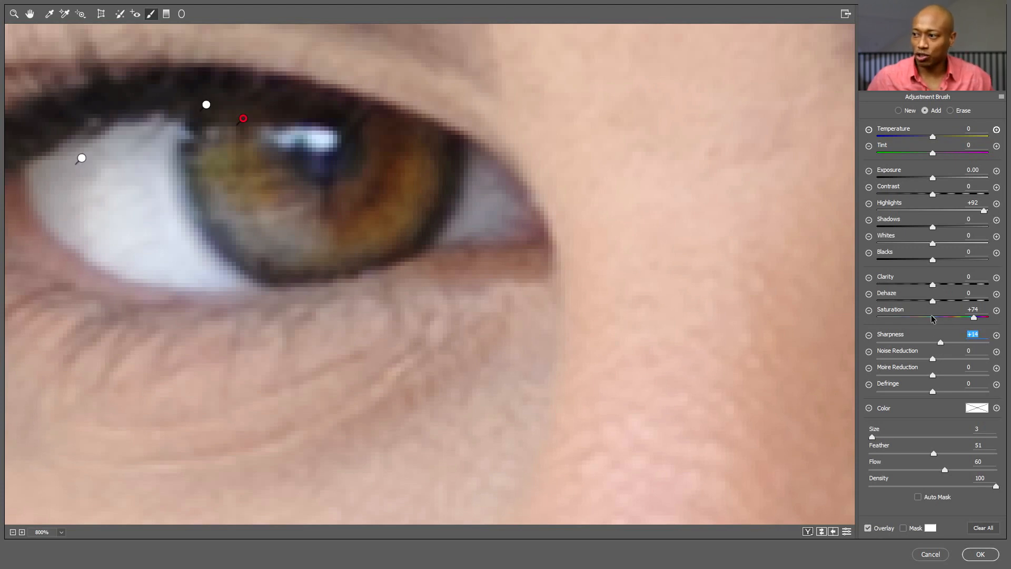
Step: Reset the iris adjustment's sharpness and set it to +5, judging the effect with the whole face in view
key(ctrl+minus)
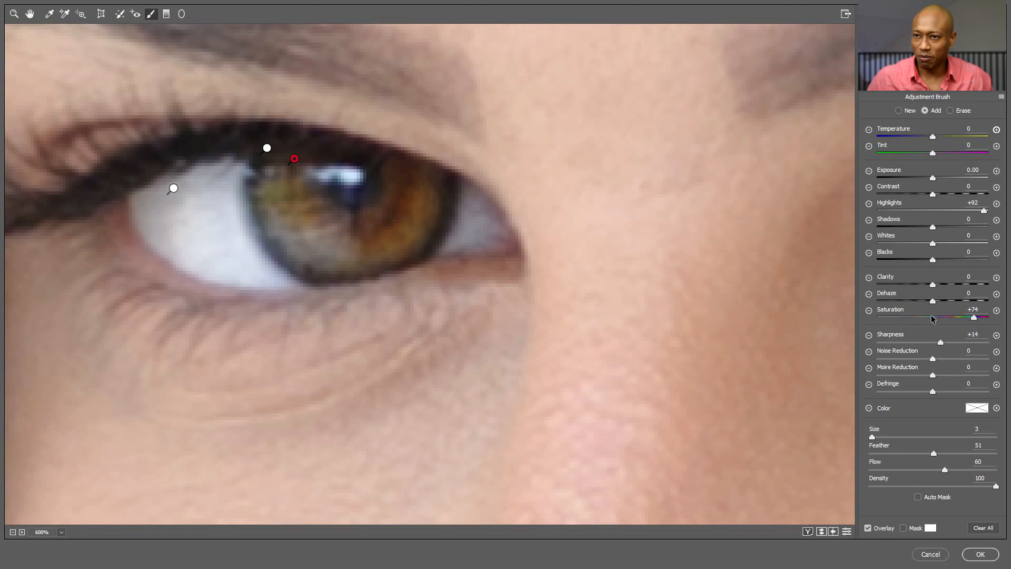
key(ctrl+minus)
key(ctrl+minus)
key(ctrl+minus)
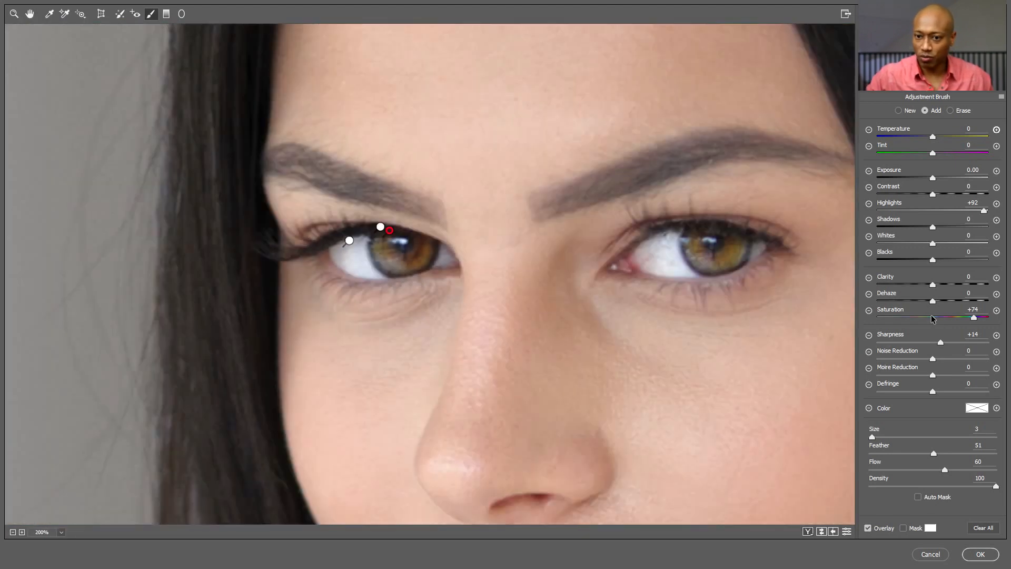
key(ctrl+minus)
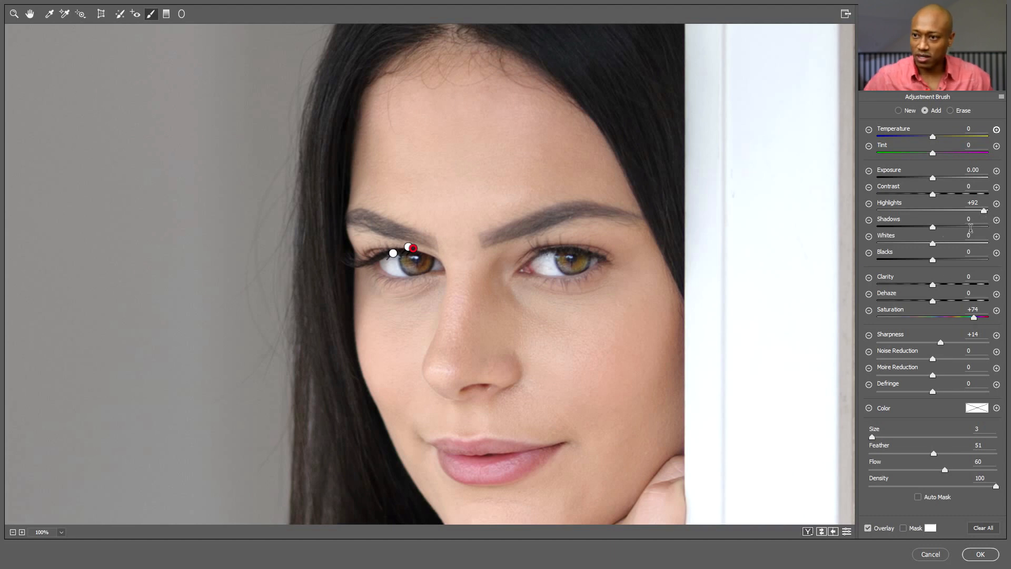
double_click(941, 343)
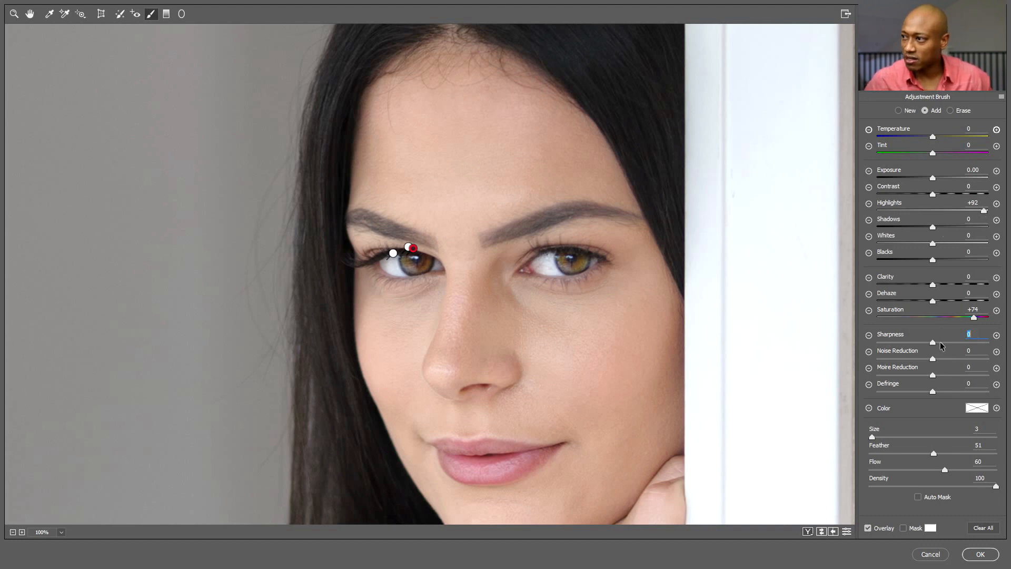
drag(933, 343, 940, 343)
double_click(940, 342)
drag(934, 343, 939, 345)
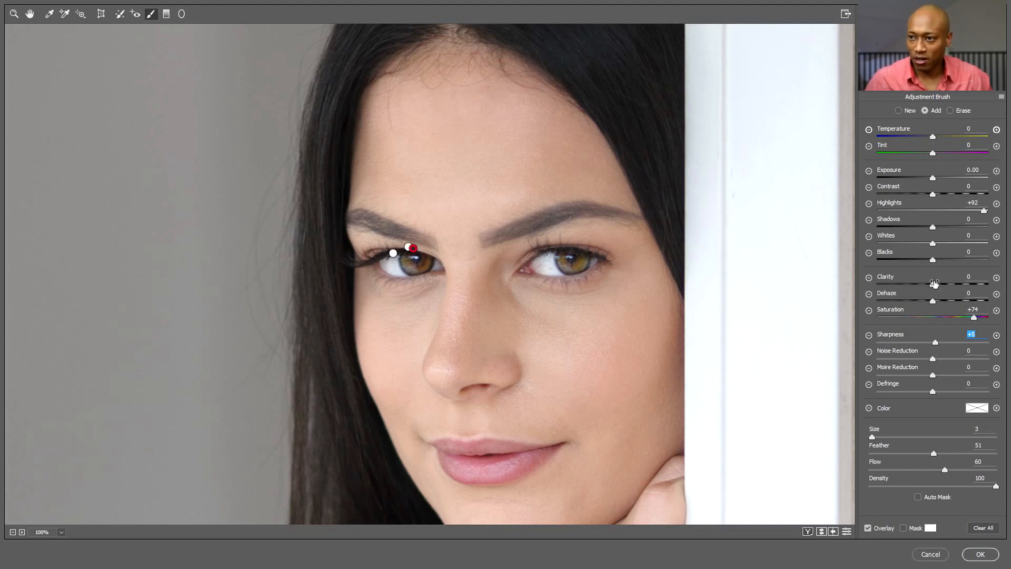
Step: Set the iris adjustment's clarity to +8
drag(933, 285, 938, 285)
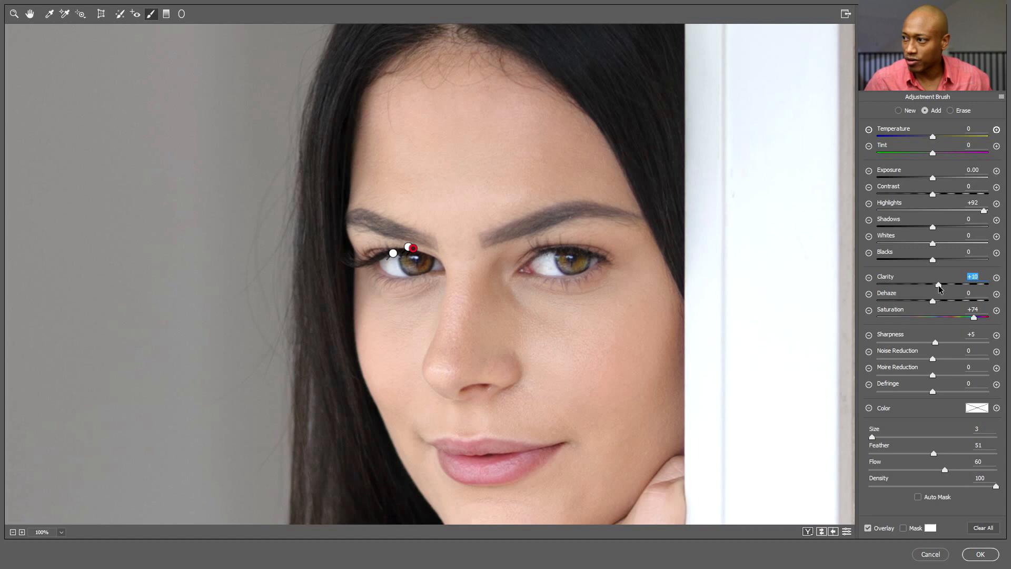
drag(939, 287, 938, 288)
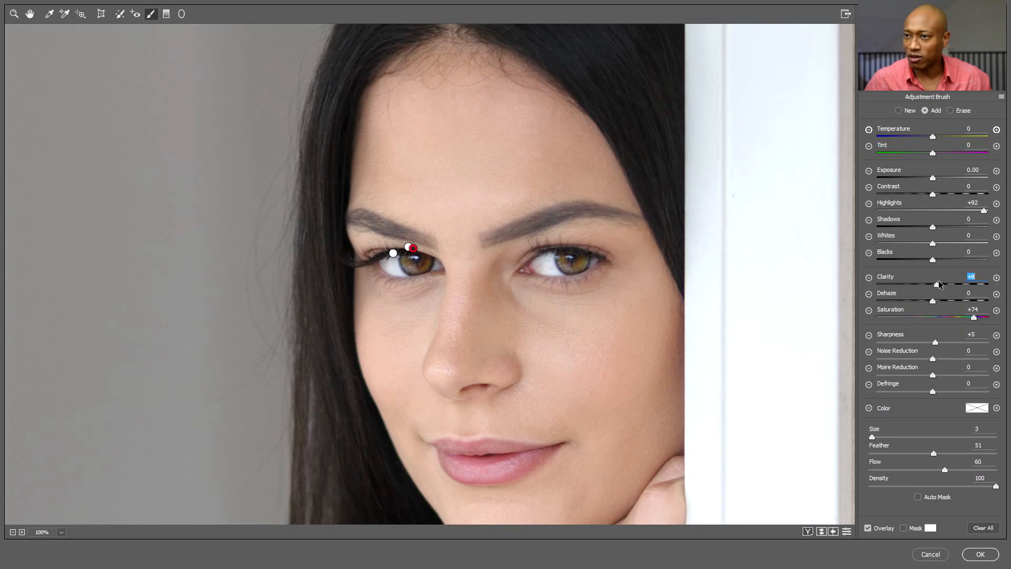
Step: Compare the portrait before and after the brush adjustments, and apply the Camera Raw filter to the Eyes layer
click(824, 532)
click(824, 532)
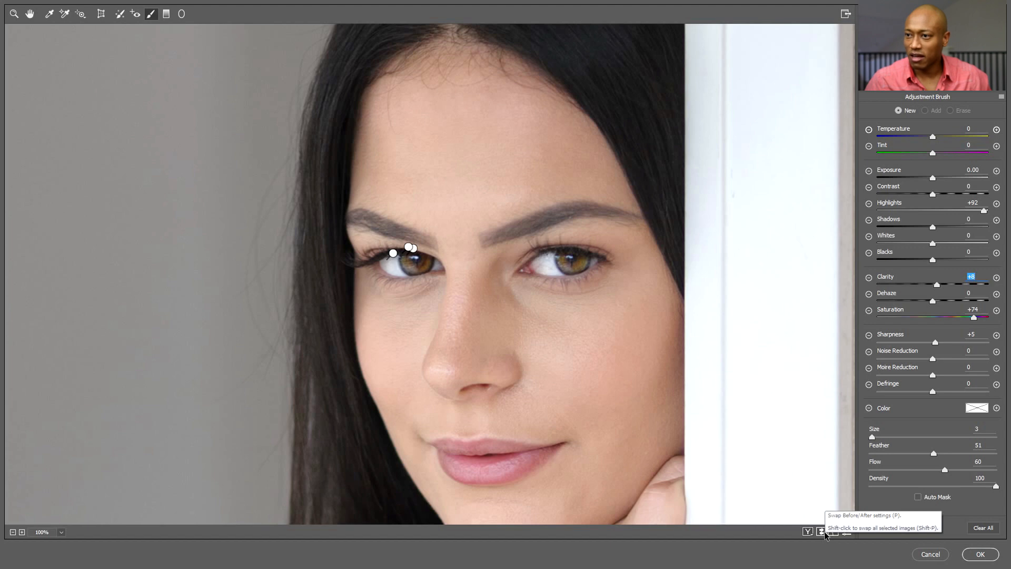
click(824, 532)
click(824, 532)
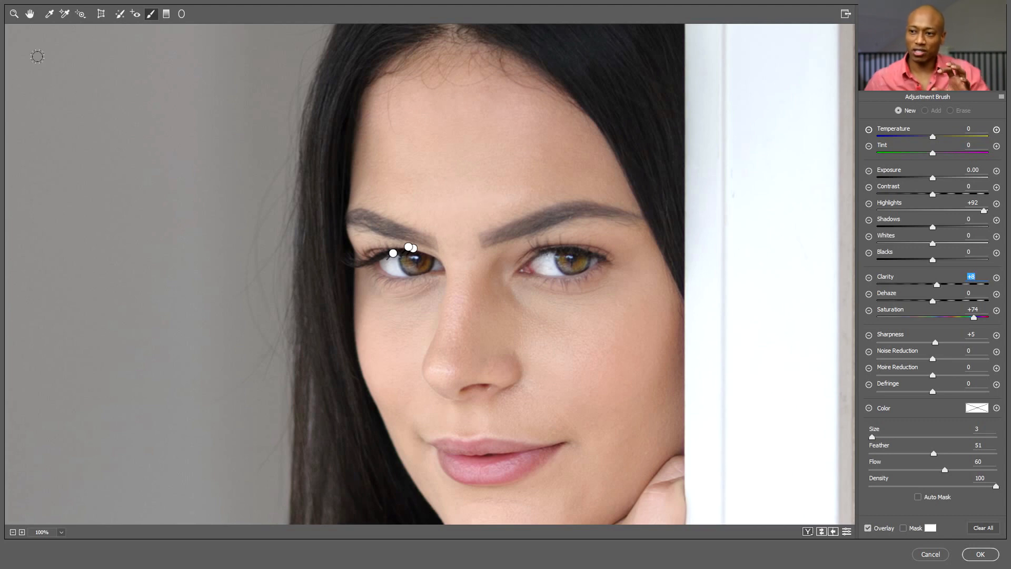
click(980, 554)
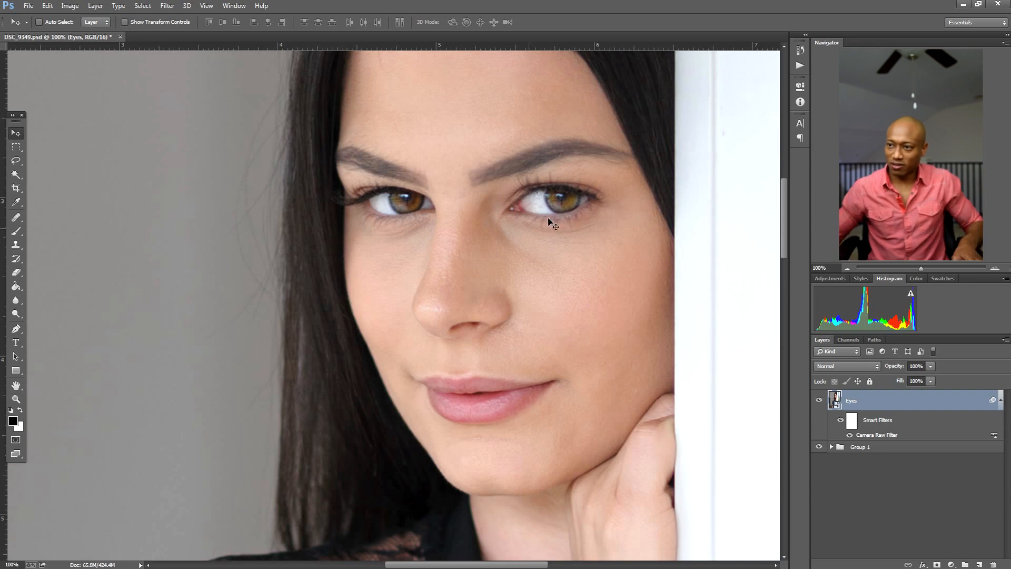
Step: Examine the retouched eyes up close and in the wider portrait, comparing the image with the Eyes layer hidden and shown
drag(535, 197, 525, 237)
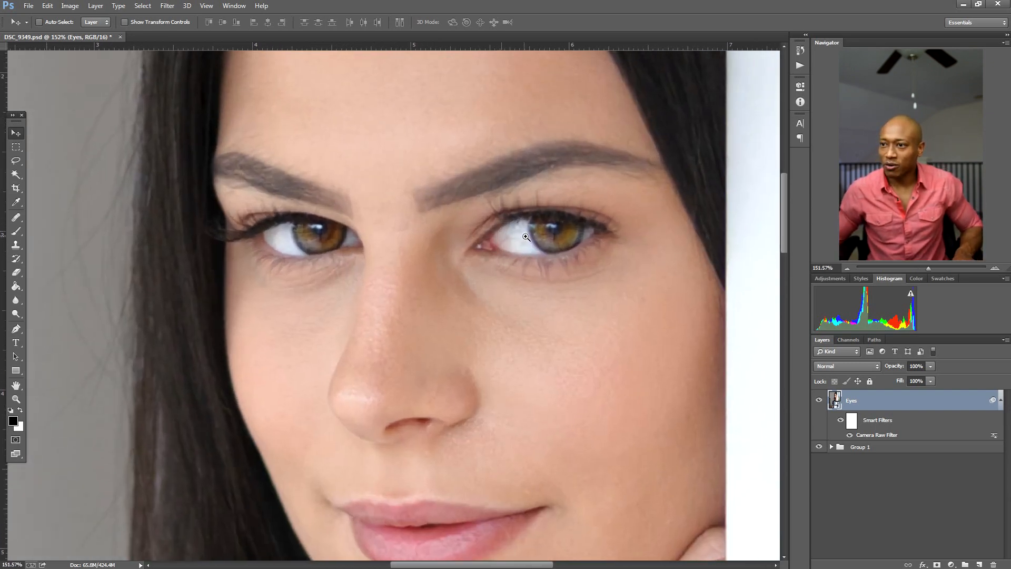
alt+click(576, 243)
alt+click(573, 245)
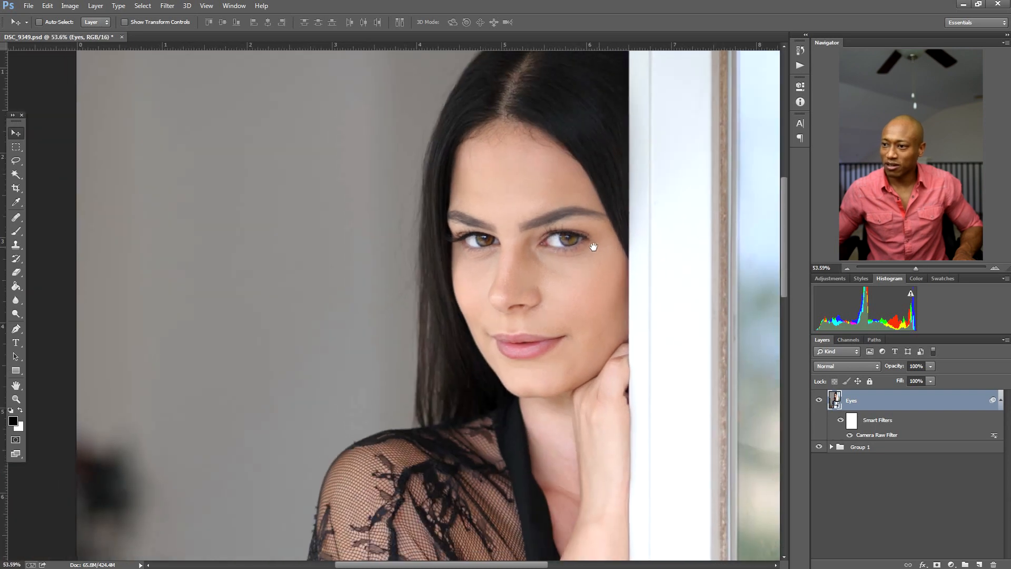
drag(598, 247, 555, 246)
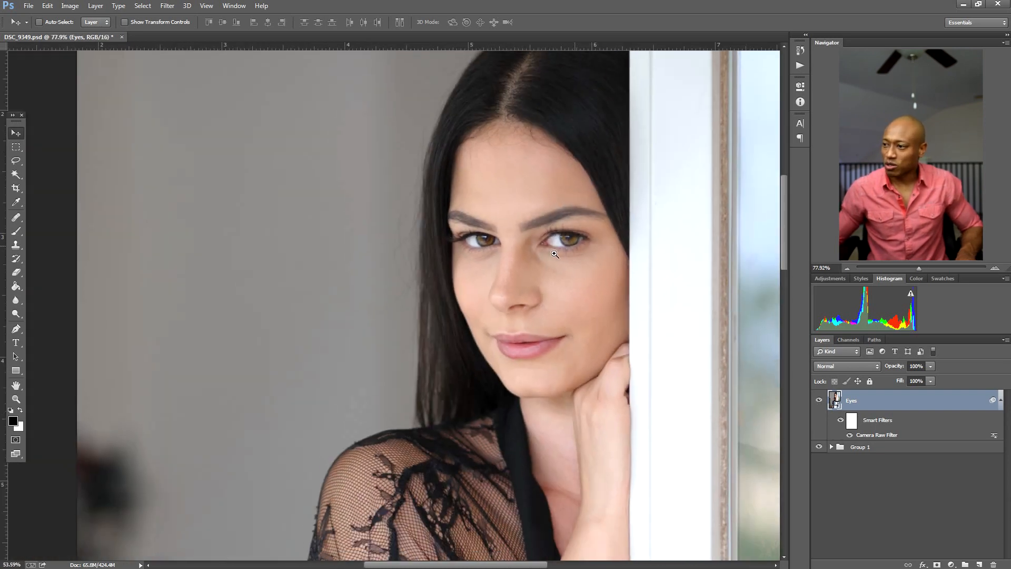
drag(597, 248, 552, 247)
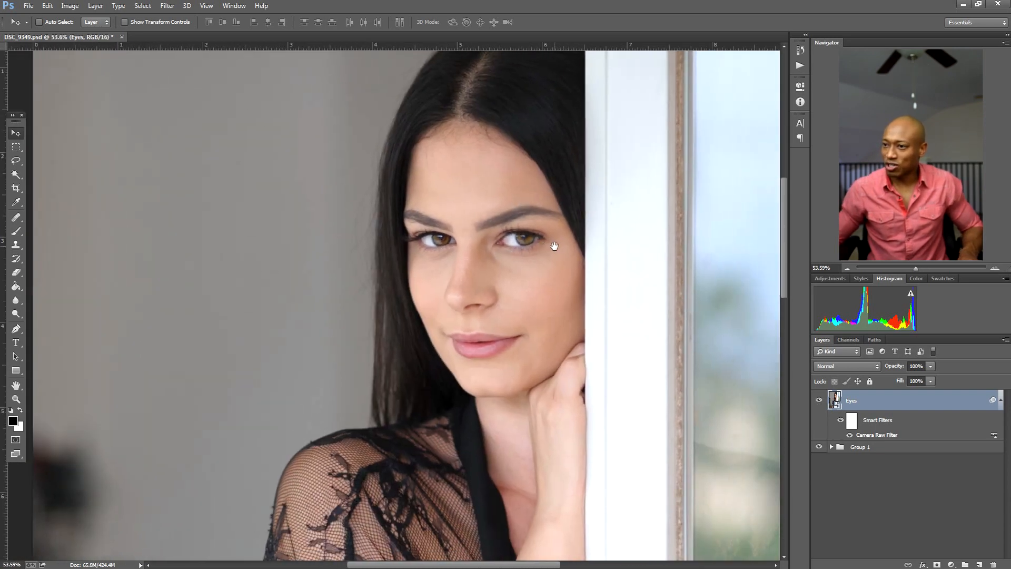
click(817, 401)
click(817, 401)
click(817, 402)
click(817, 401)
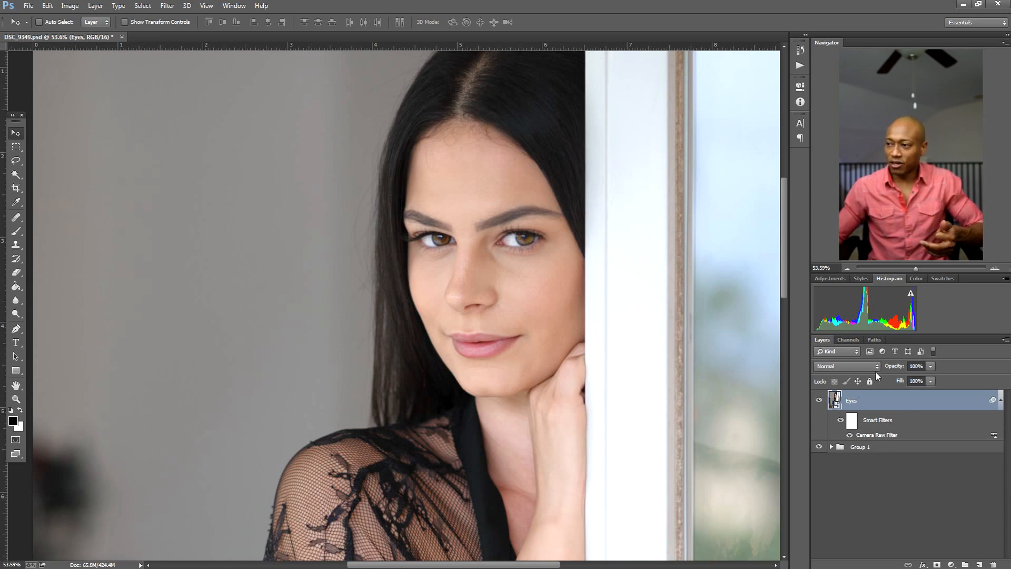
Step: Reopen the Eyes layer's Camera Raw Filter, check its saved brush adjustments, and close it without applying changes
double_click(893, 435)
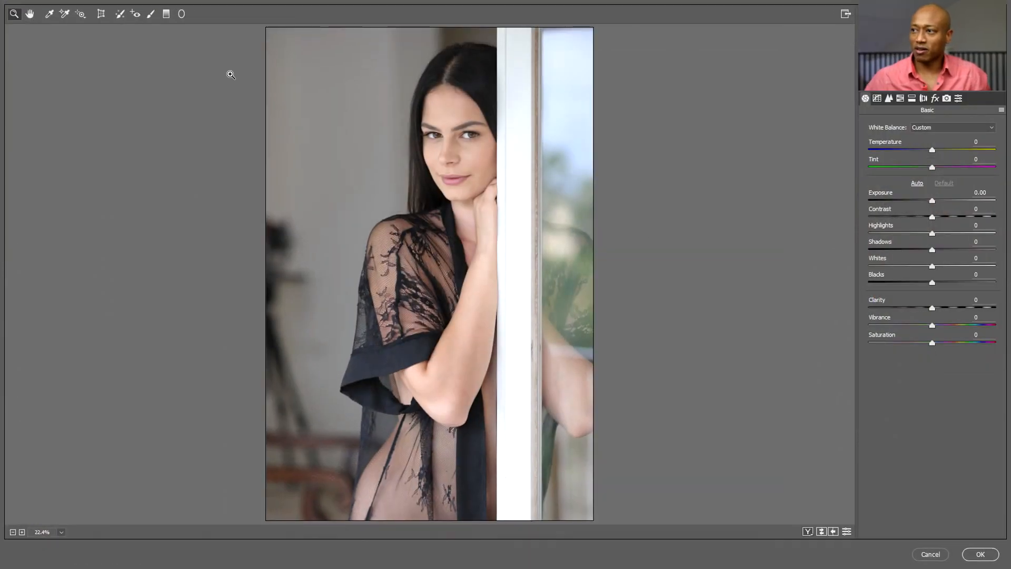
click(151, 13)
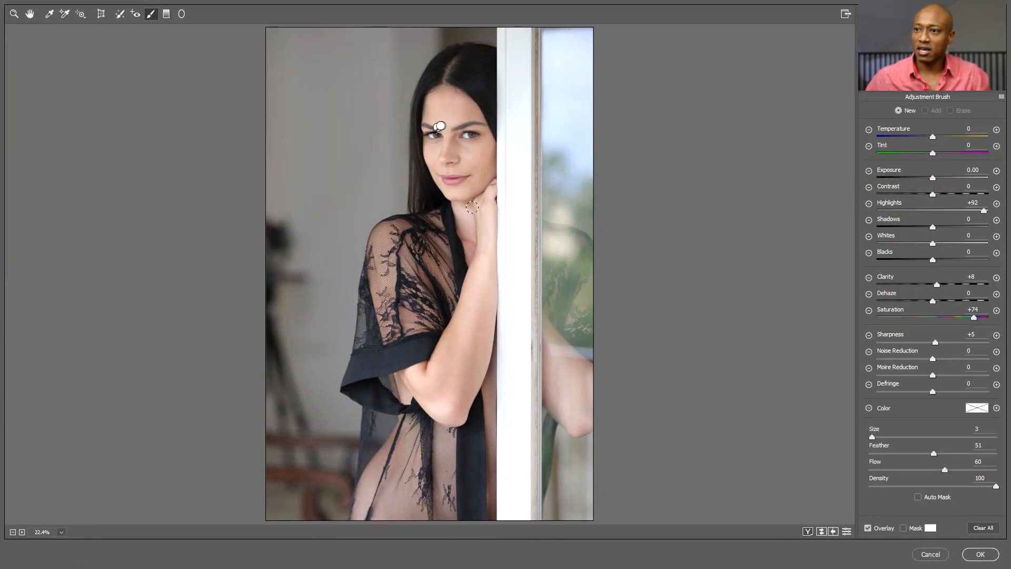
click(942, 556)
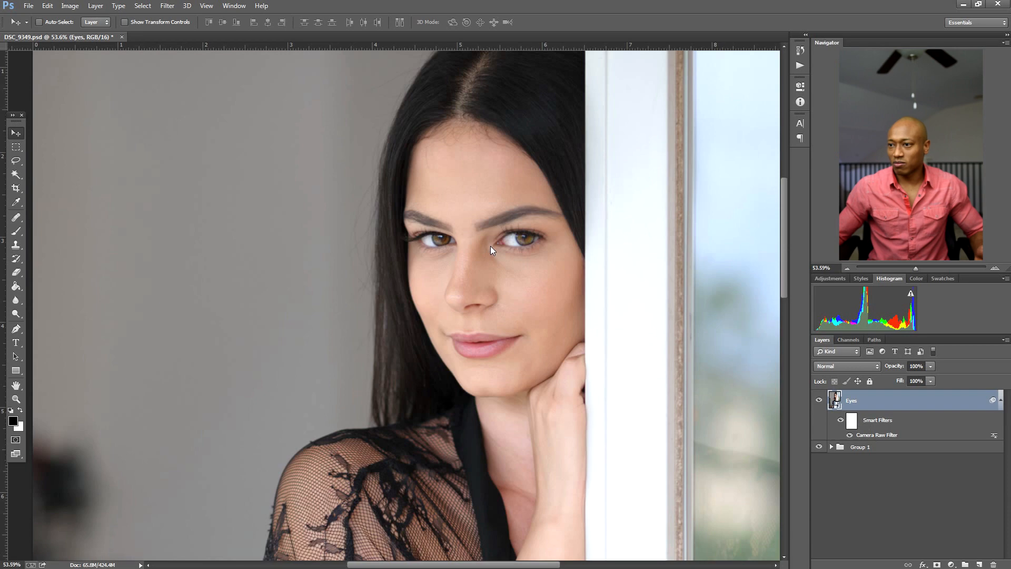
Step: Reopen the Eyes layer's Camera Raw Filter and set the highlights of the saved iris brush adjustment to +100
double_click(878, 435)
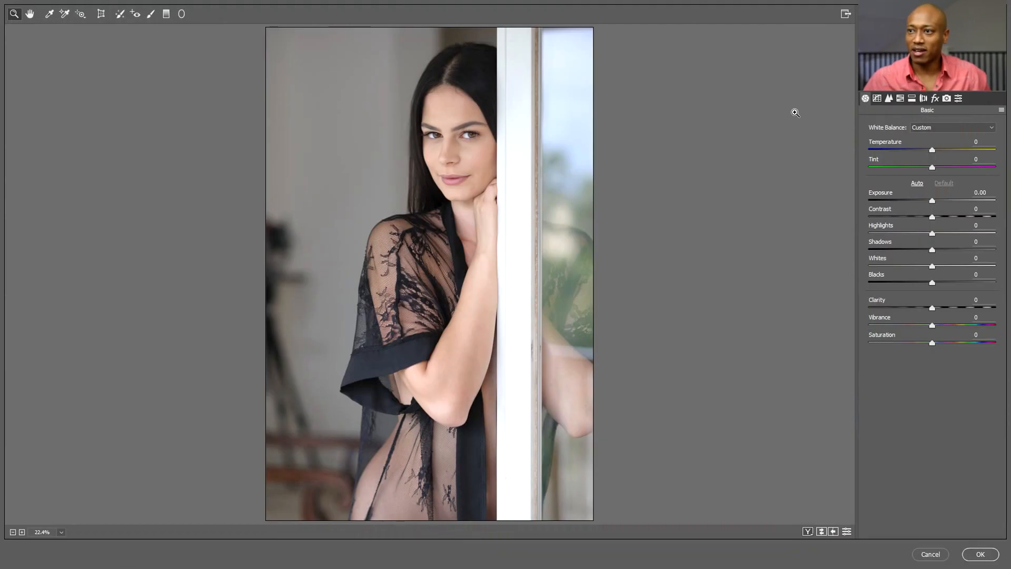
click(150, 14)
drag(419, 109, 496, 167)
click(215, 233)
click(224, 236)
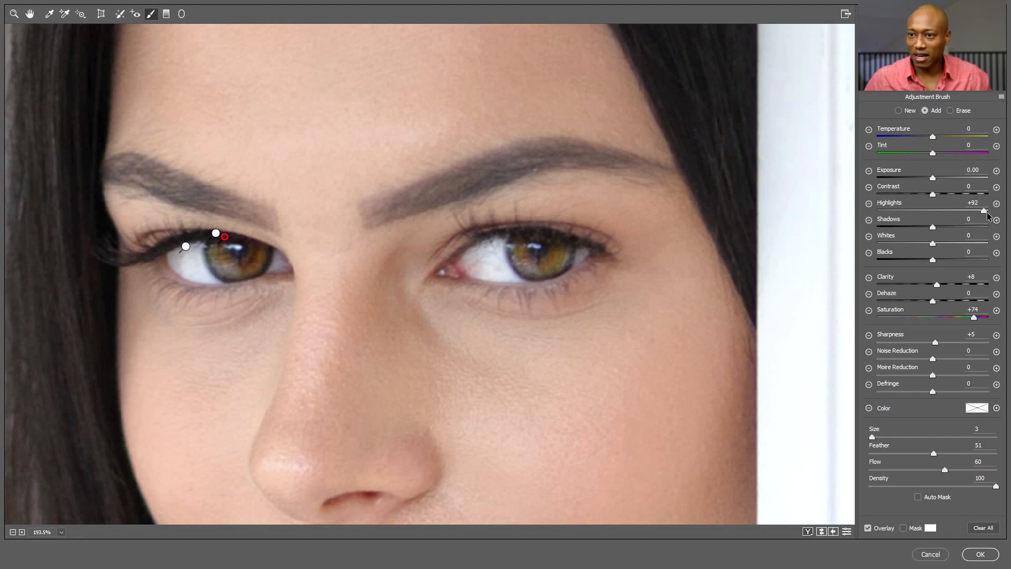
drag(984, 212, 991, 211)
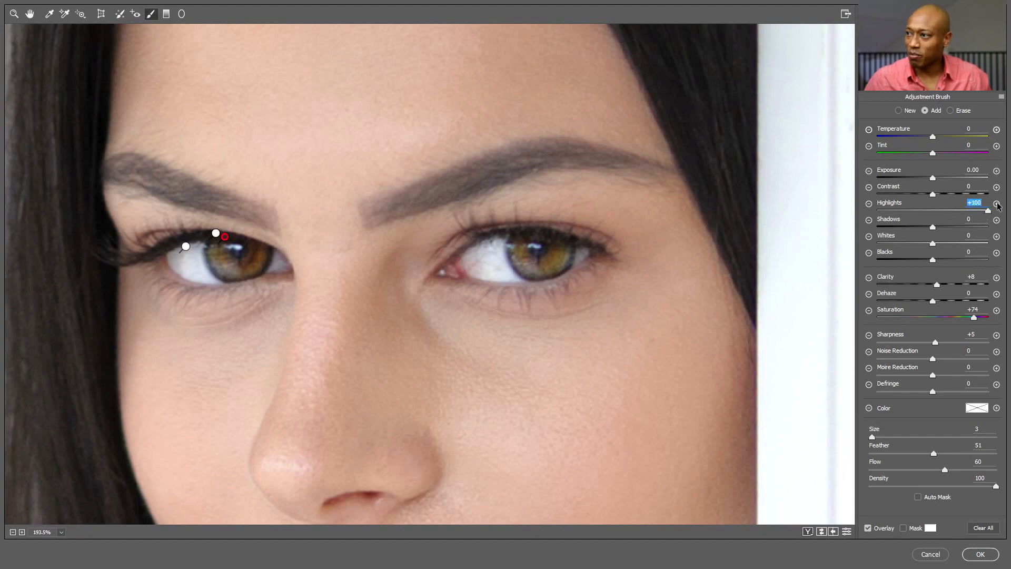
Step: Set the iris adjustment's exposure to +0.05 and apply the updated Camera Raw filter to the Eyes layer
drag(933, 178, 935, 178)
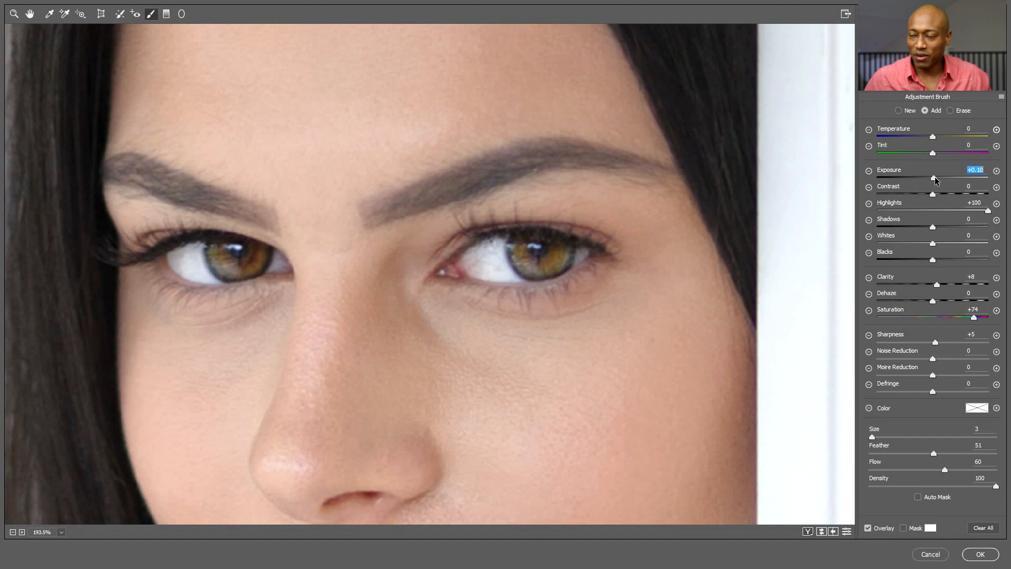
drag(936, 180, 934, 178)
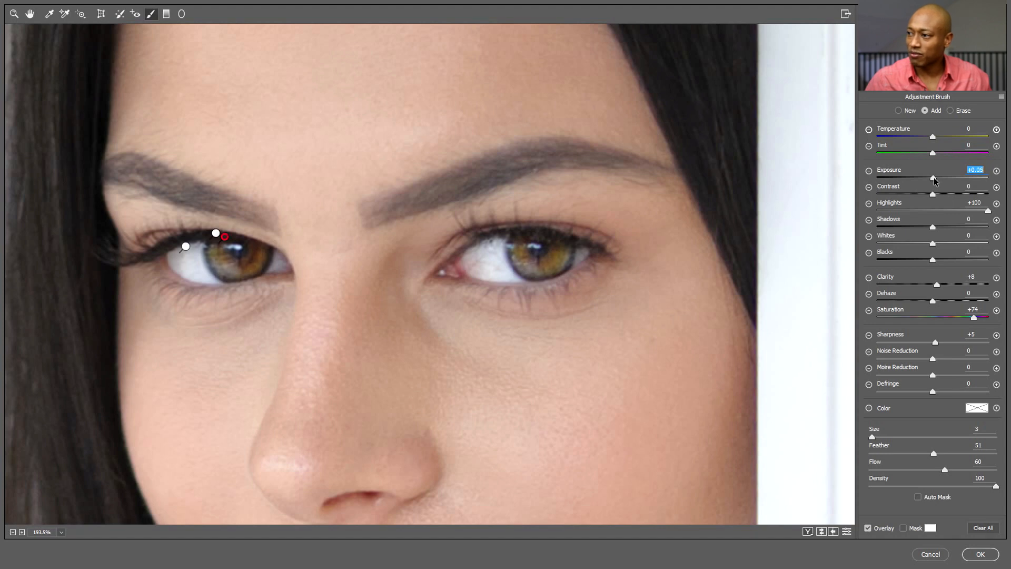
click(982, 555)
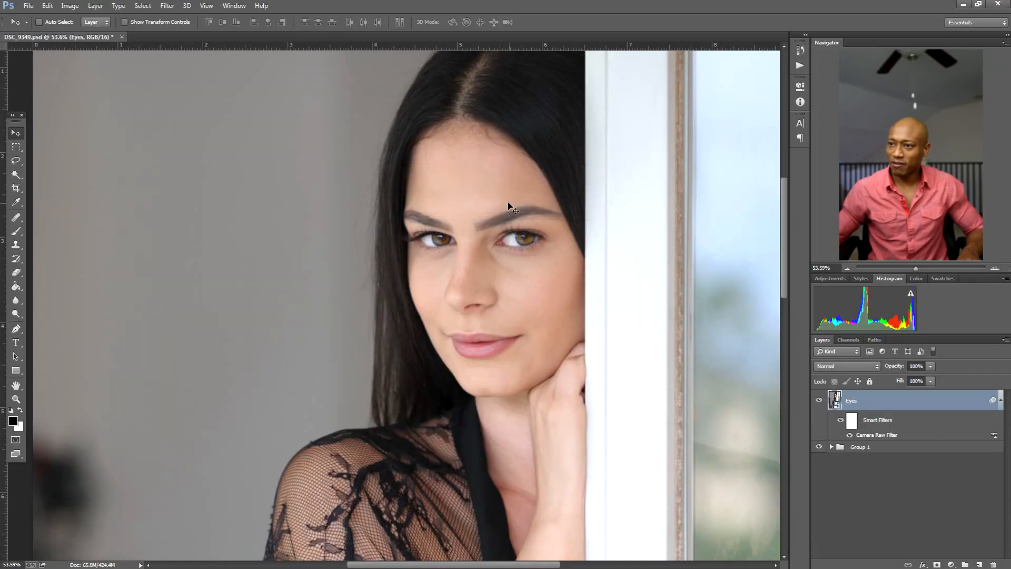
drag(394, 196, 496, 248)
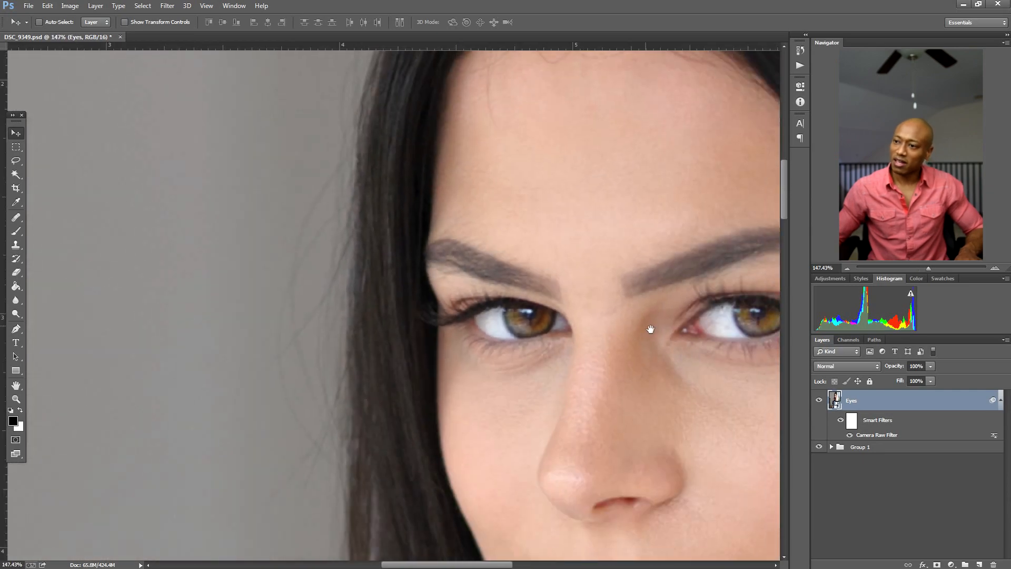
drag(638, 323, 392, 273)
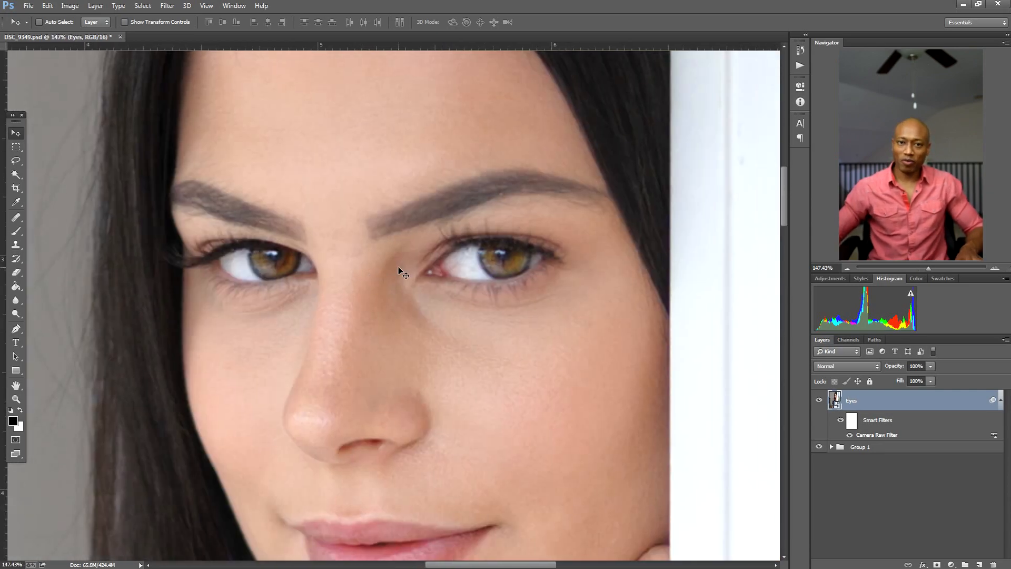